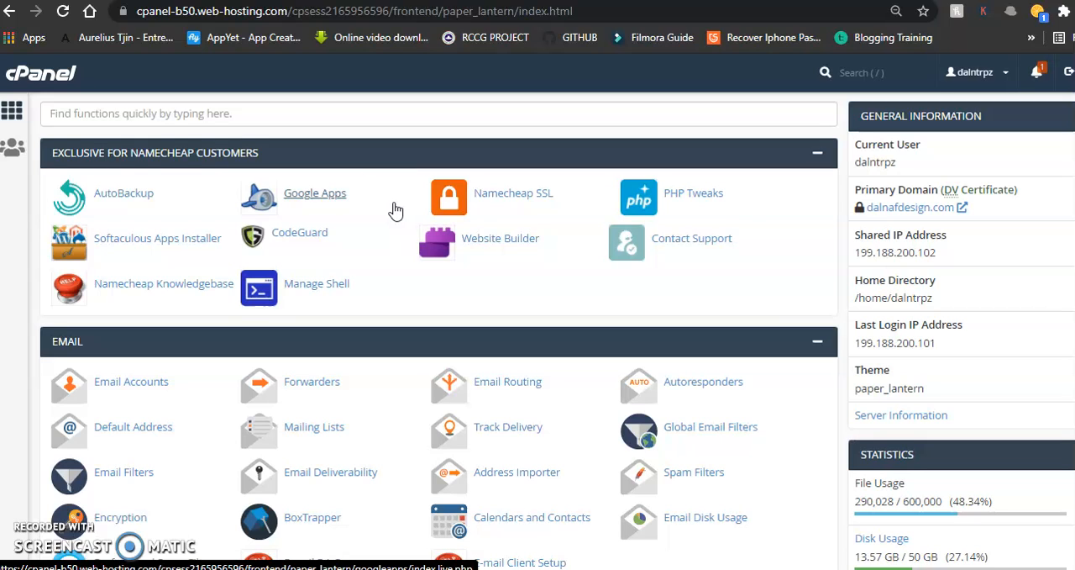
Open Namecheap SSL and view the certificates installed through it, including the one for betlow.co
{"action": "left_click", "coordinate": [446, 181]}
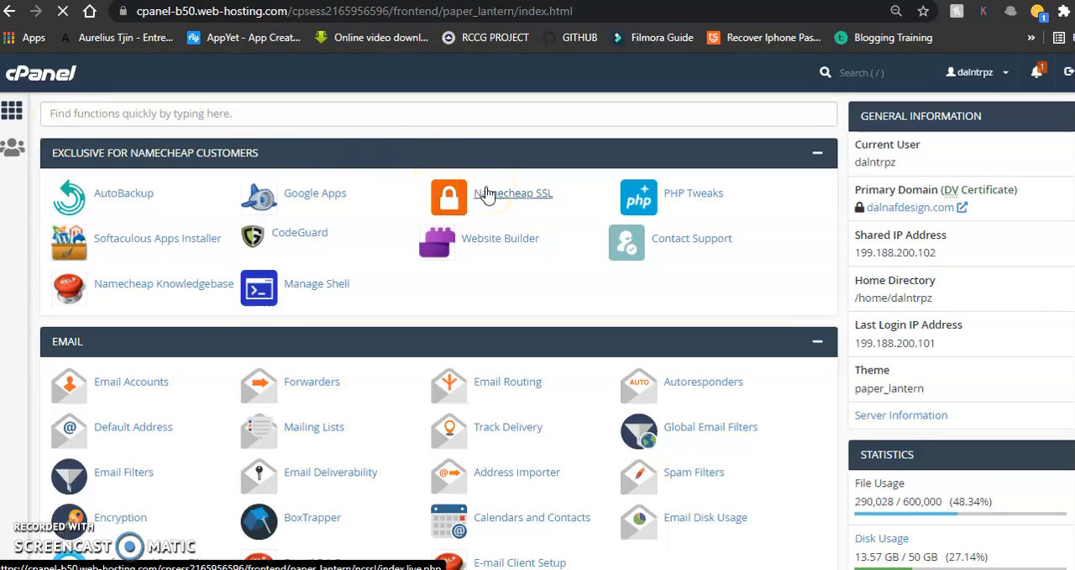
{"action": "left_click", "coordinate": [485, 193]}
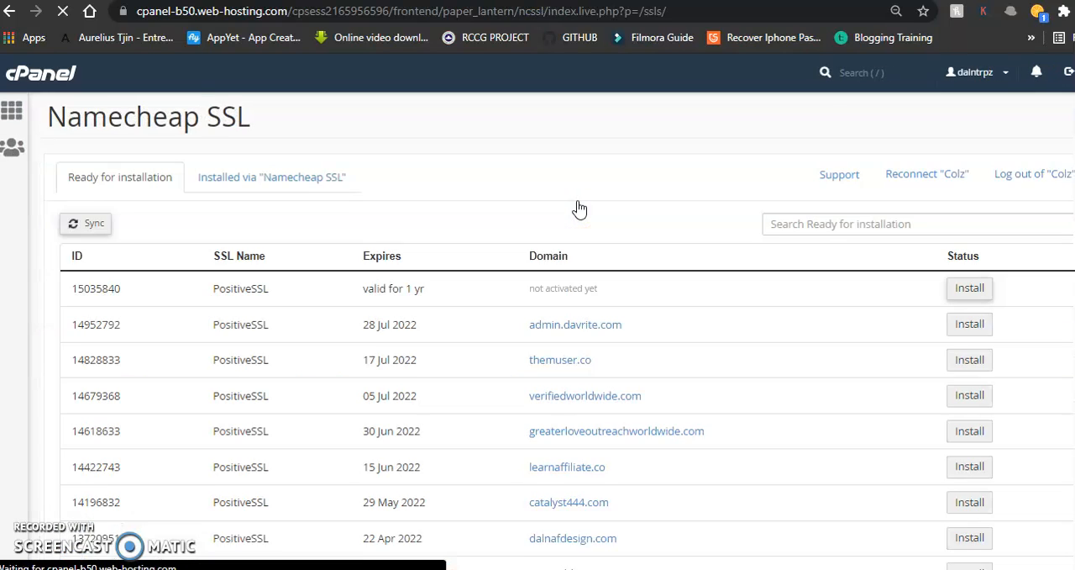
{"action": "left_click", "coordinate": [283, 189]}
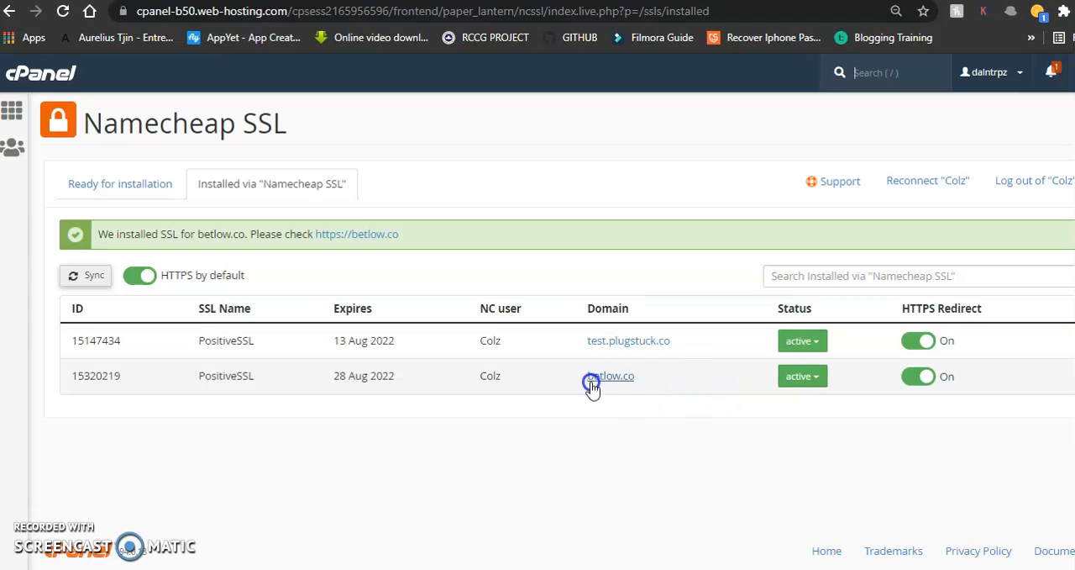
Return to the cPanel home page and reload it
{"action": "left_click", "coordinate": [13, 117]}
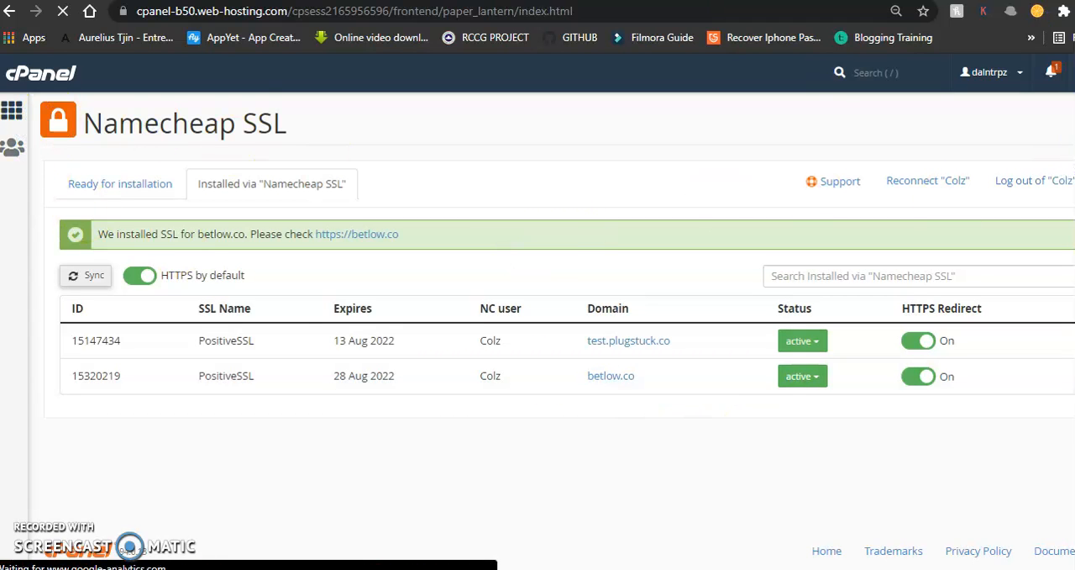
{"action": "scroll", "coordinate": [267, 444], "scroll_direction": "down", "scroll_amount": 10}
{"action": "scroll", "coordinate": [267, 443], "scroll_direction": "down", "scroll_amount": 5}
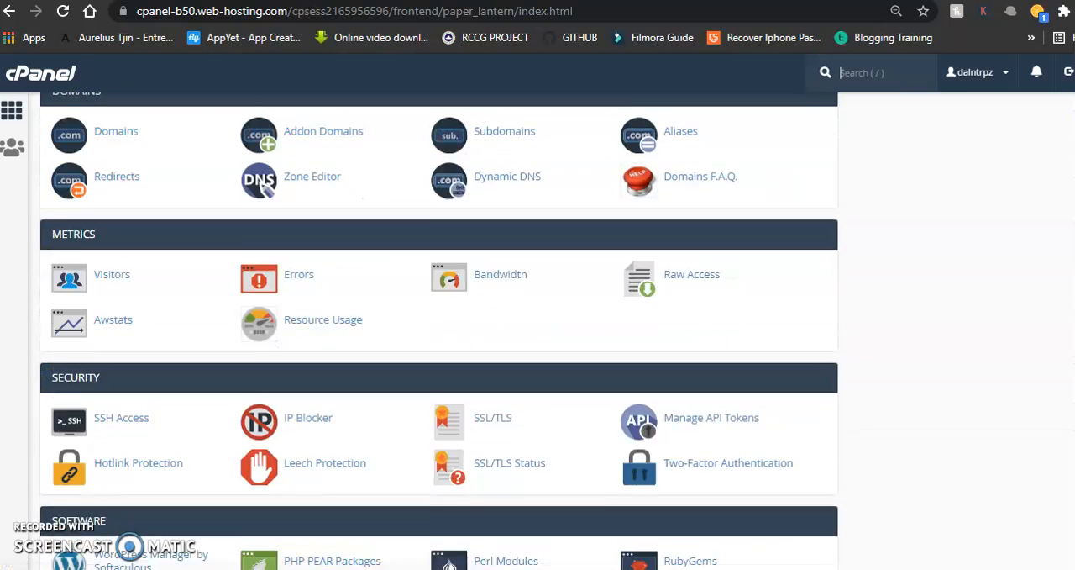
{"action": "left_click", "coordinate": [27, 84]}
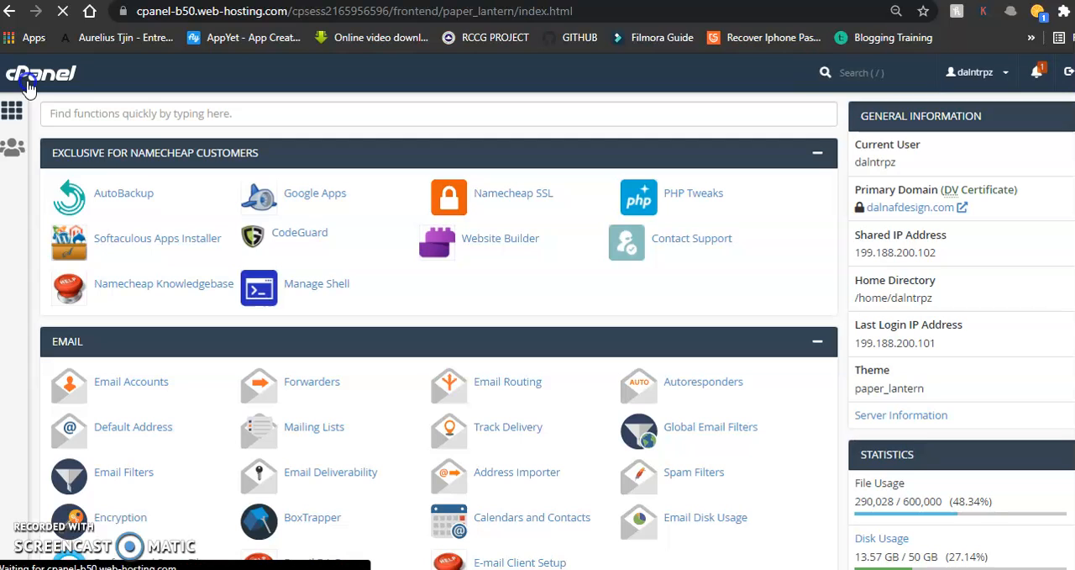
{"action": "left_click", "coordinate": [10, 112]}
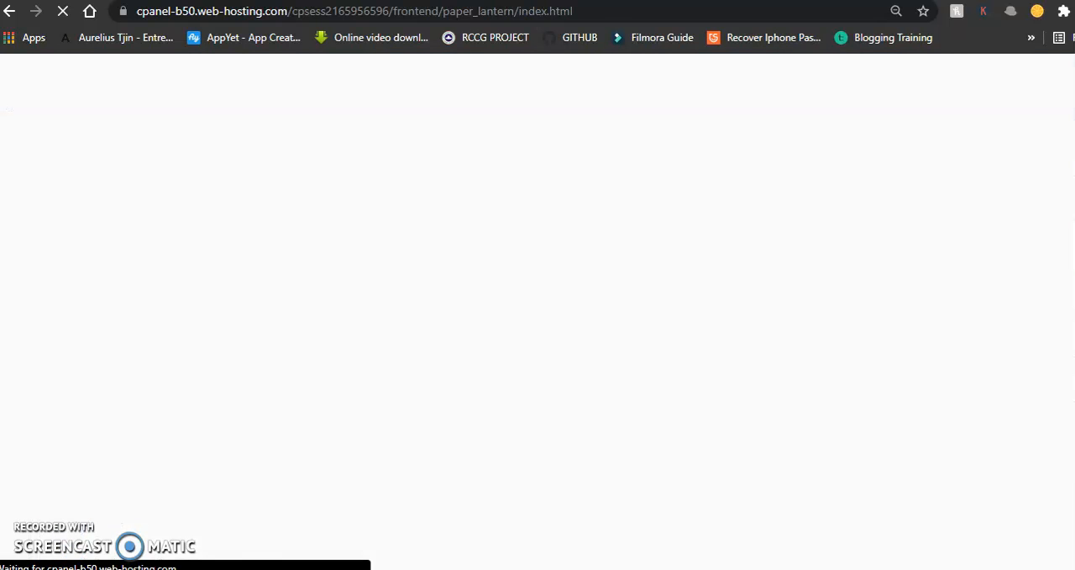
Open the WordPress script page from the Softaculous Apps Installer scripts
{"action": "scroll", "coordinate": [440, 328], "scroll_direction": "down", "scroll_amount": 3}
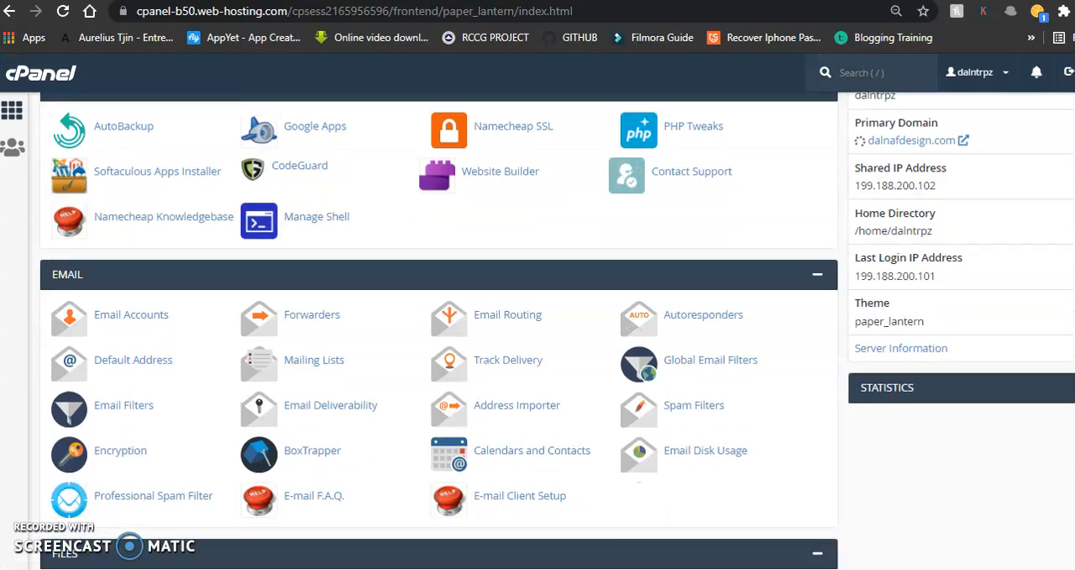
{"action": "scroll", "coordinate": [439, 330], "scroll_direction": "down", "scroll_amount": 13}
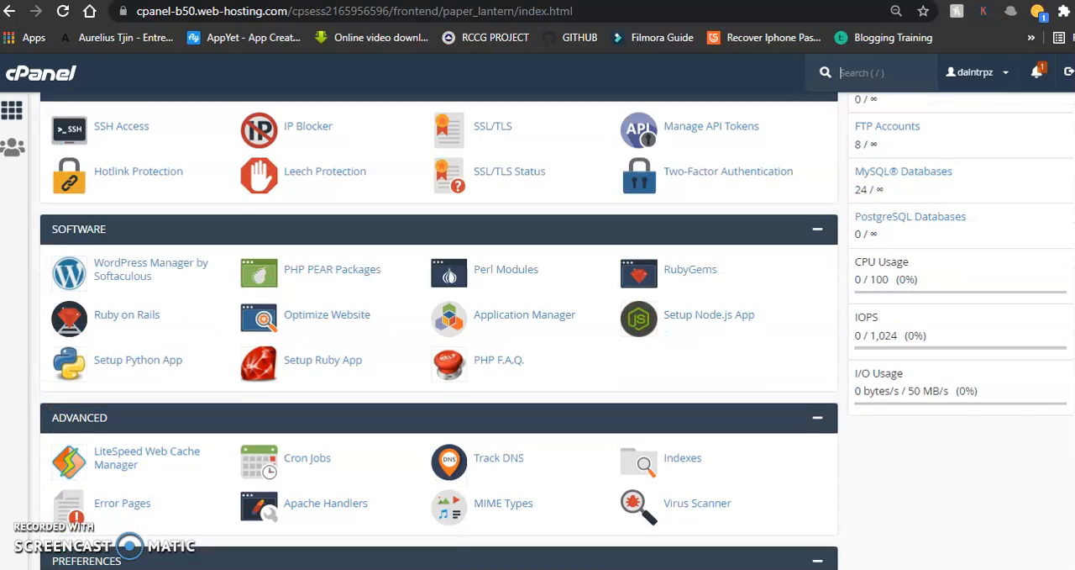
{"action": "scroll", "coordinate": [439, 331], "scroll_direction": "down", "scroll_amount": 2}
{"action": "scroll", "coordinate": [439, 330], "scroll_direction": "down", "scroll_amount": 2}
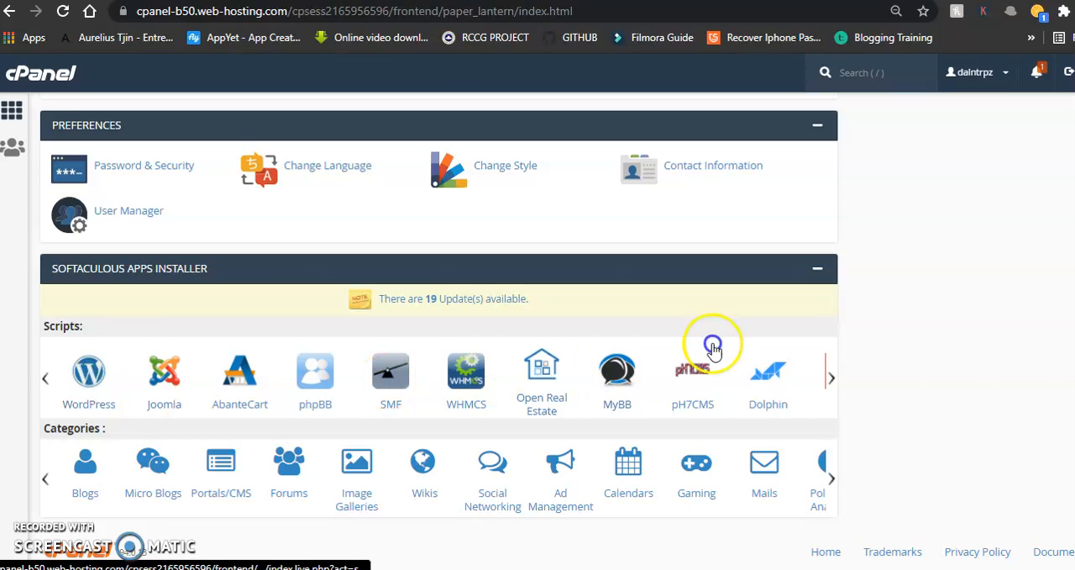
{"action": "scroll", "coordinate": [711, 344], "scroll_direction": "up", "scroll_amount": 4}
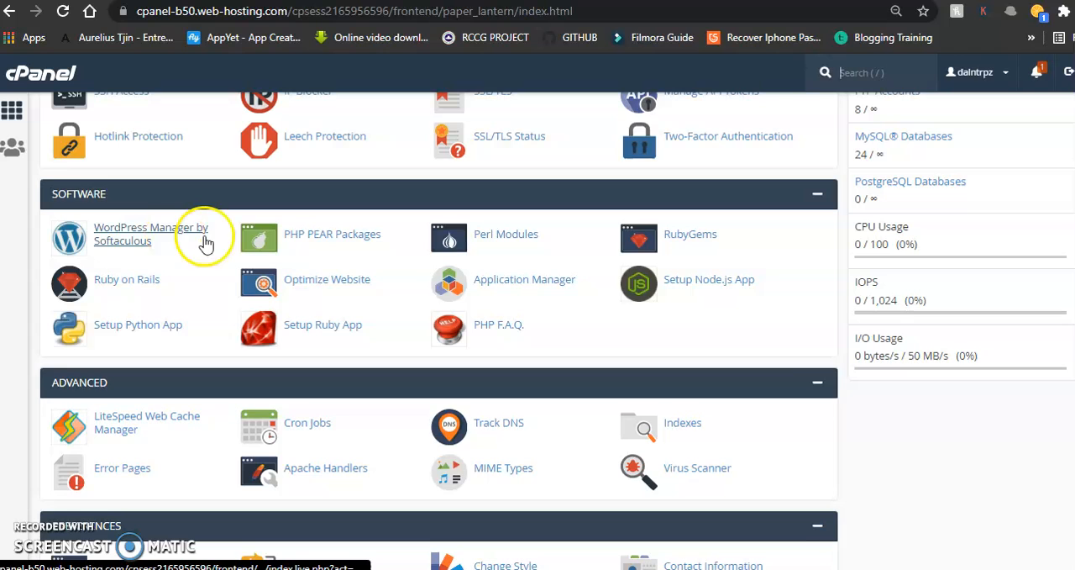
{"action": "scroll", "coordinate": [537, 330], "scroll_direction": "down", "scroll_amount": 1}
{"action": "scroll", "coordinate": [439, 329], "scroll_direction": "down", "scroll_amount": 3}
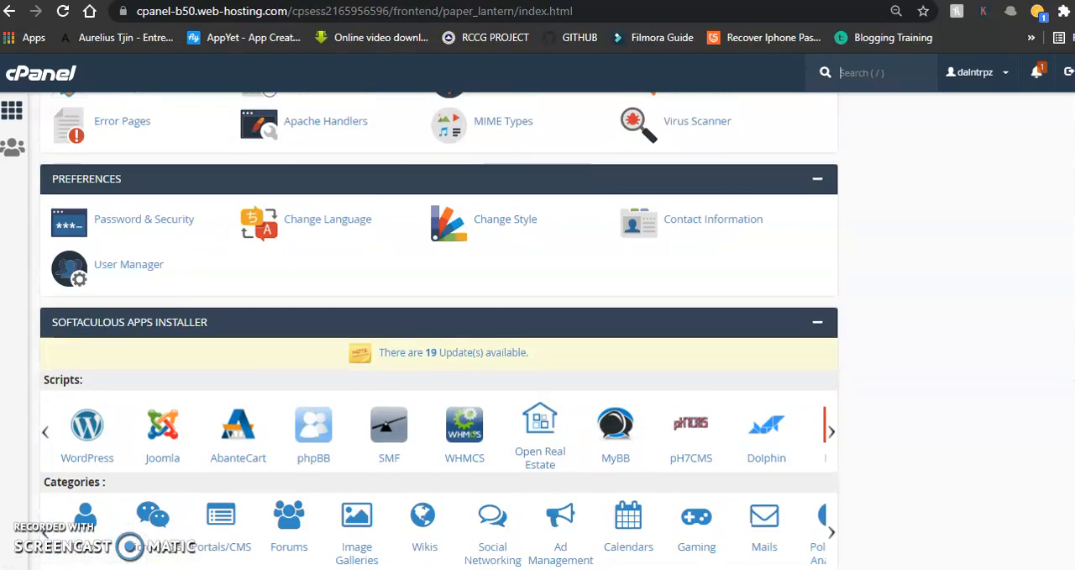
{"action": "scroll", "coordinate": [440, 328], "scroll_direction": "up", "scroll_amount": 4}
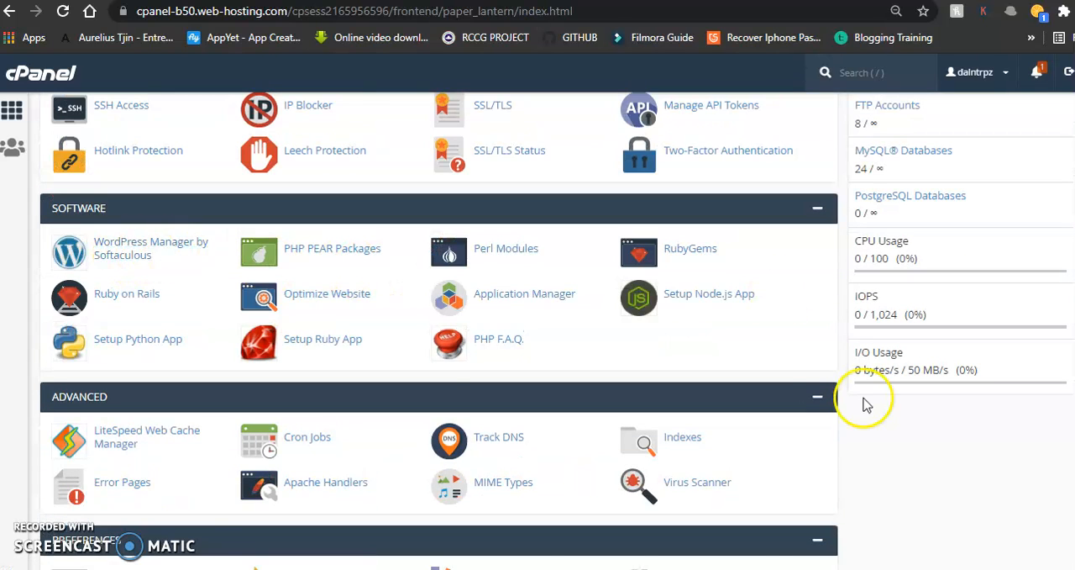
{"action": "scroll", "coordinate": [869, 402], "scroll_direction": "down", "scroll_amount": 5}
{"action": "left_click", "coordinate": [91, 373]}
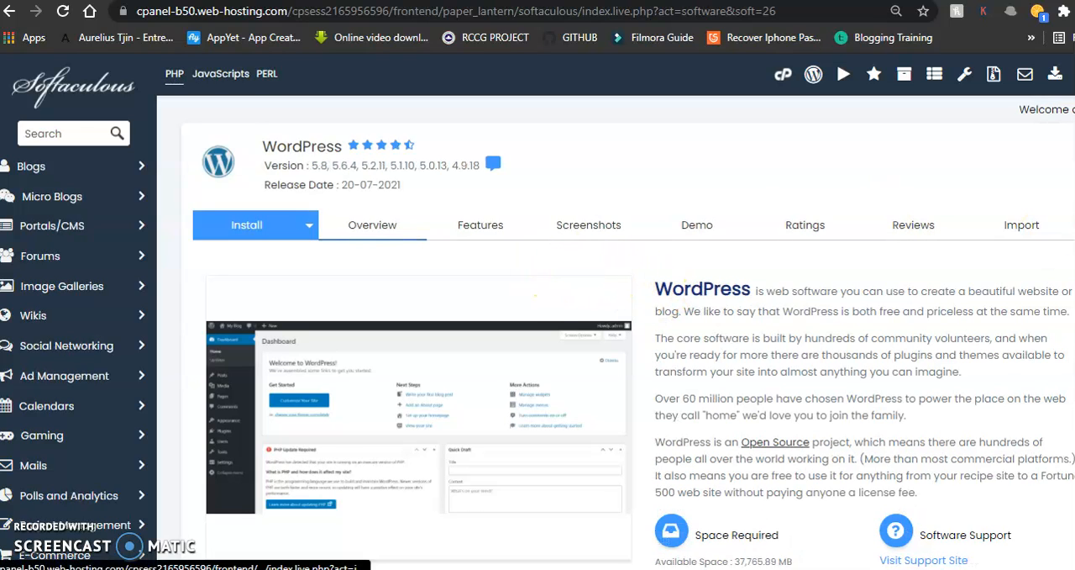
Look through the current WordPress installations and open the Custom Install form
{"action": "scroll", "coordinate": [538, 311], "scroll_direction": "down", "scroll_amount": 5}
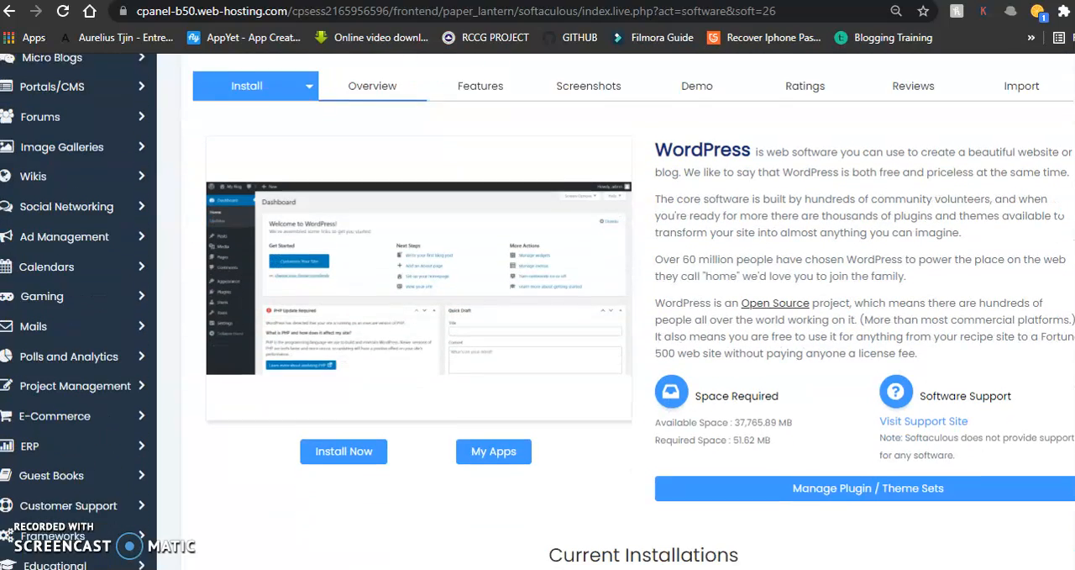
{"action": "scroll", "coordinate": [538, 311], "scroll_direction": "down", "scroll_amount": 3}
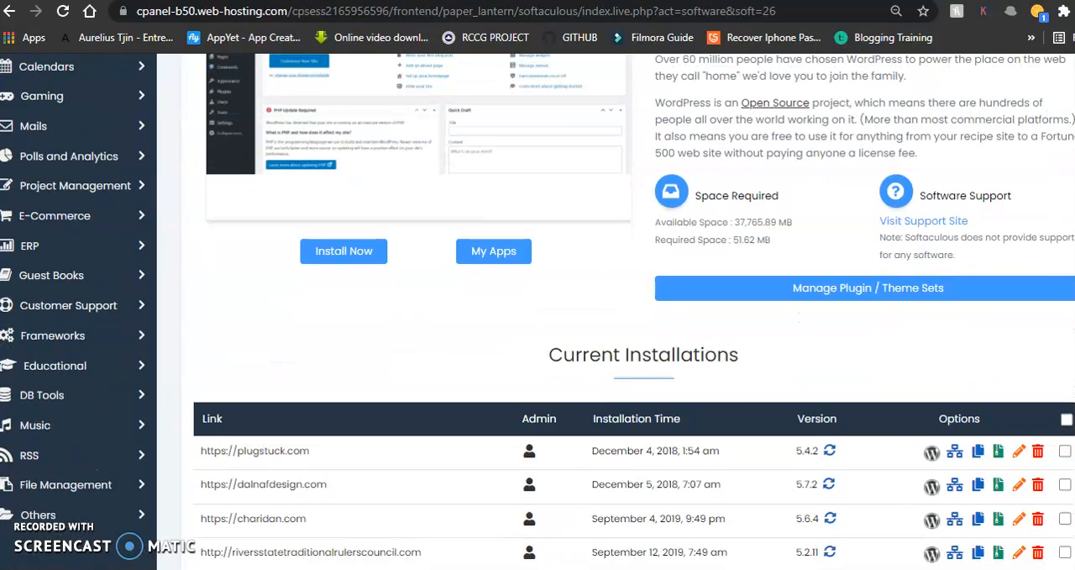
{"action": "scroll", "coordinate": [538, 311], "scroll_direction": "down", "scroll_amount": 7}
{"action": "scroll", "coordinate": [538, 311], "scroll_direction": "down", "scroll_amount": 7}
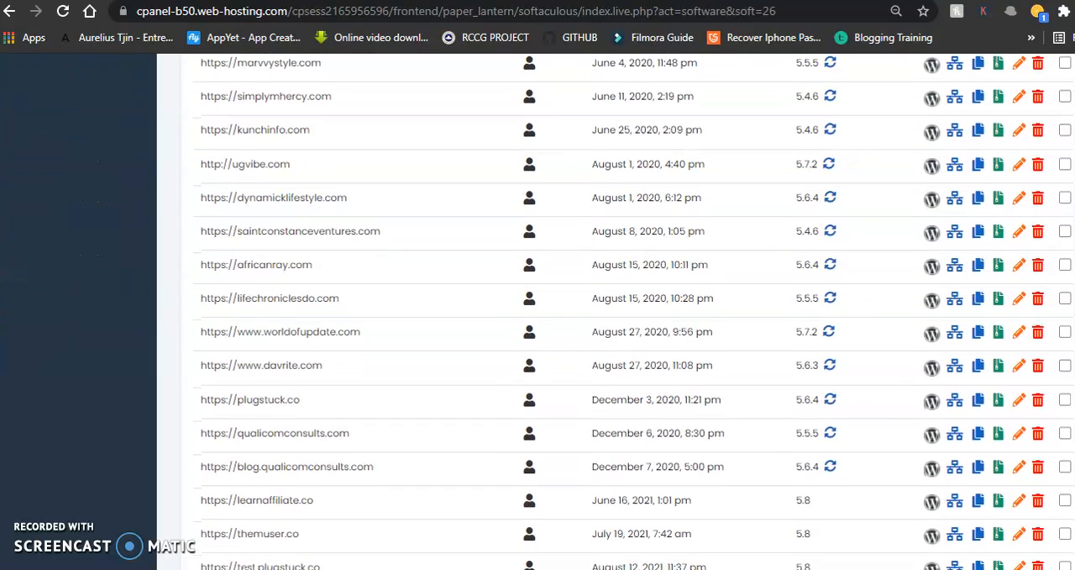
{"action": "scroll", "coordinate": [537, 311], "scroll_direction": "down", "scroll_amount": 3}
{"action": "scroll", "coordinate": [538, 311], "scroll_direction": "up", "scroll_amount": 20}
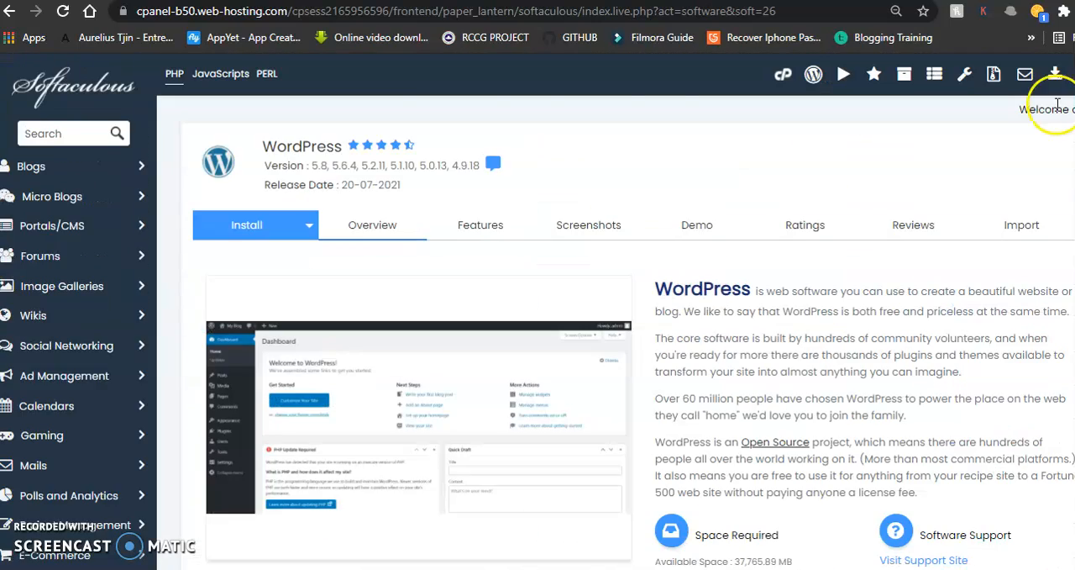
{"action": "left_click", "coordinate": [304, 229]}
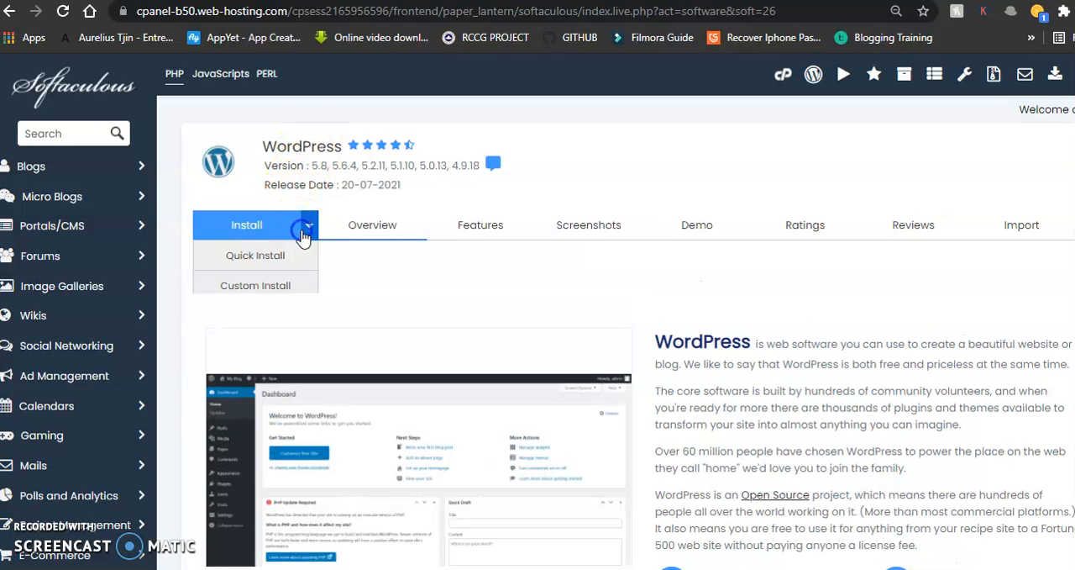
{"action": "left_click", "coordinate": [268, 262]}
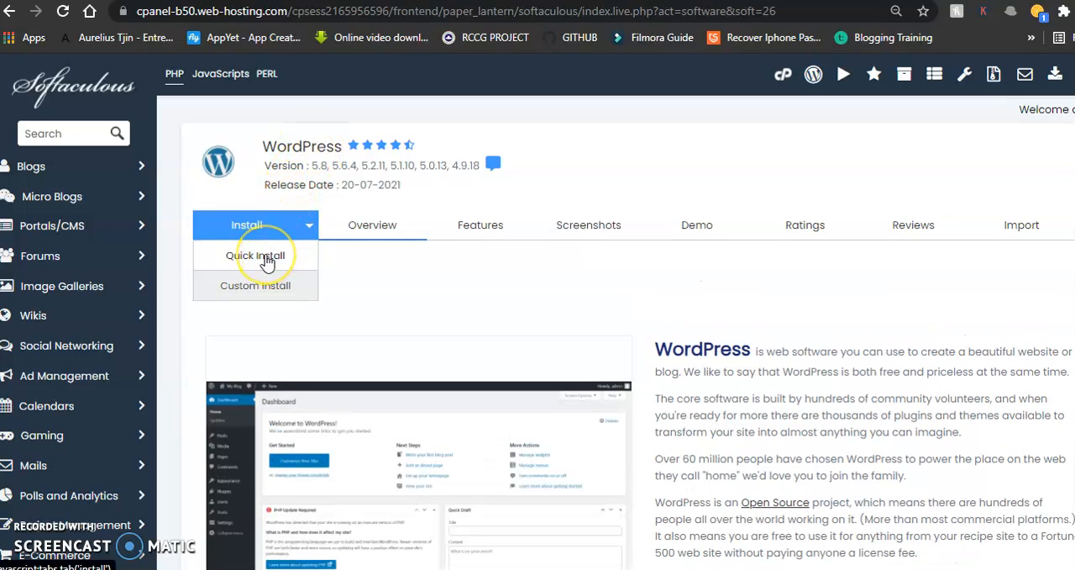
{"action": "left_click", "coordinate": [267, 284]}
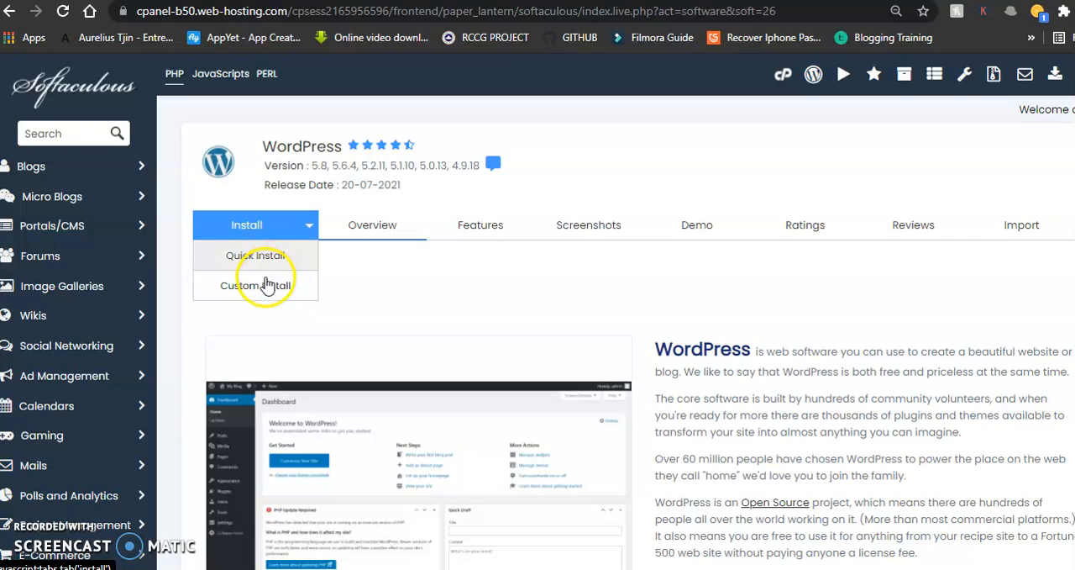
{"action": "left_click", "coordinate": [256, 288]}
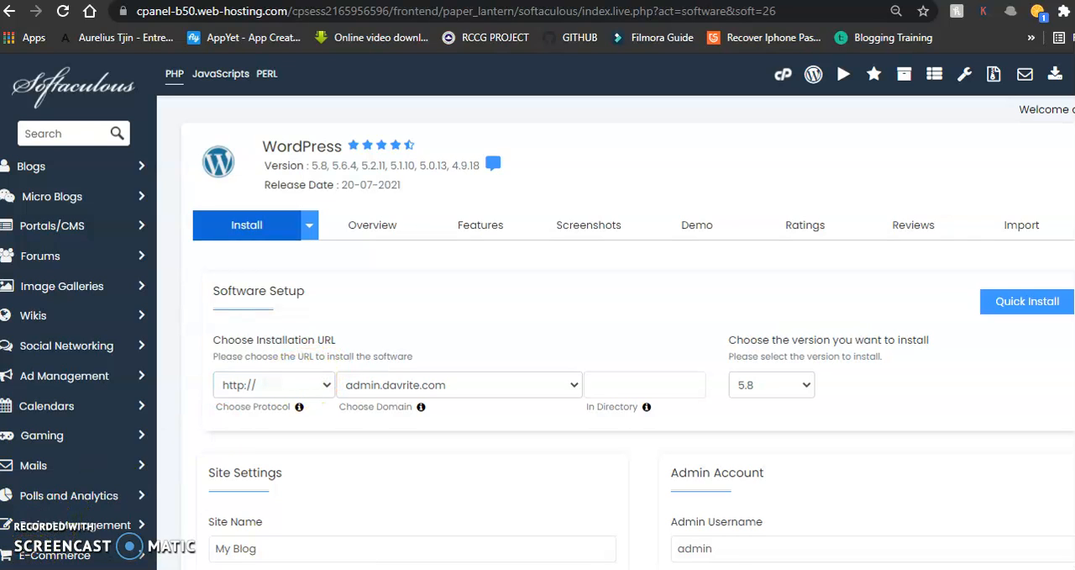
{"action": "left_click", "coordinate": [233, 391]}
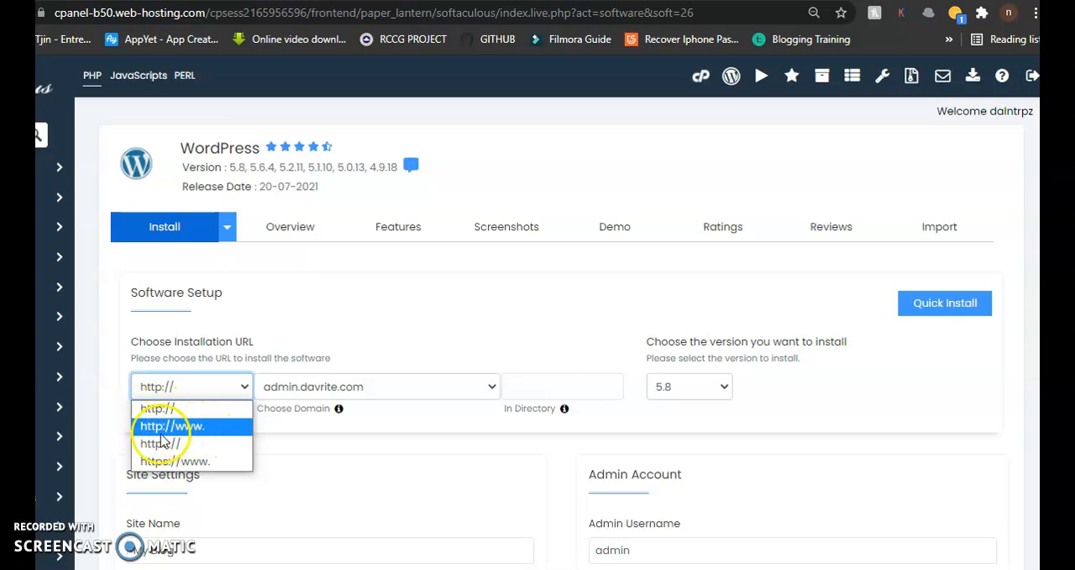
{"action": "left_click", "coordinate": [223, 444]}
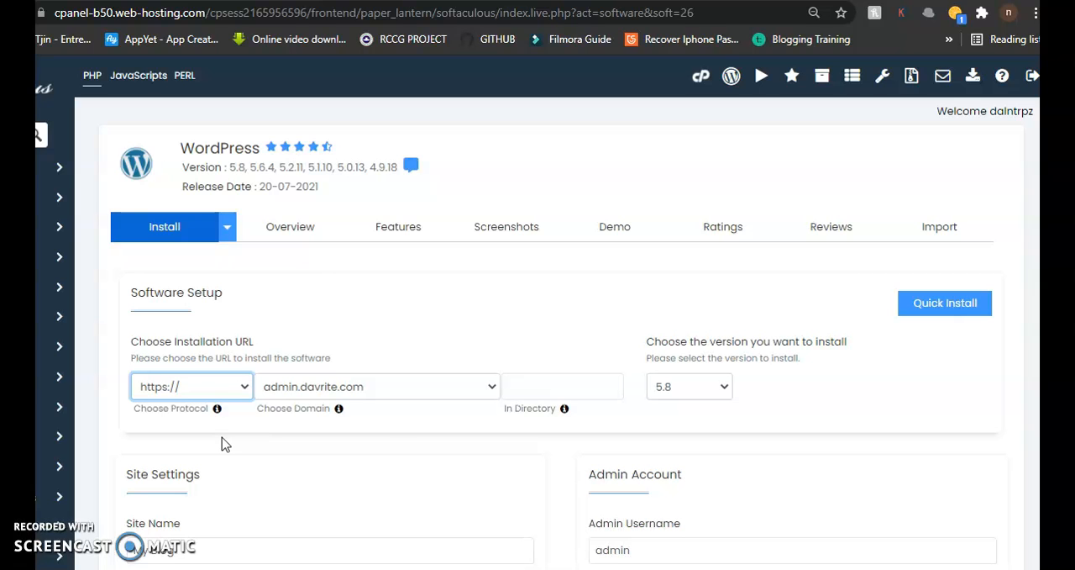
{"action": "left_click", "coordinate": [418, 388]}
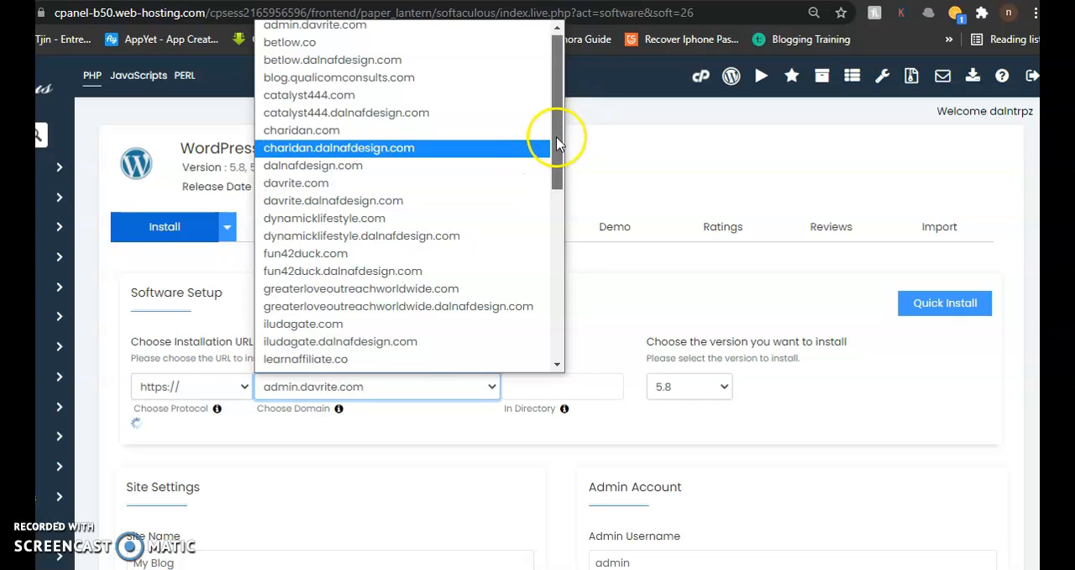
{"action": "left_click", "coordinate": [410, 47]}
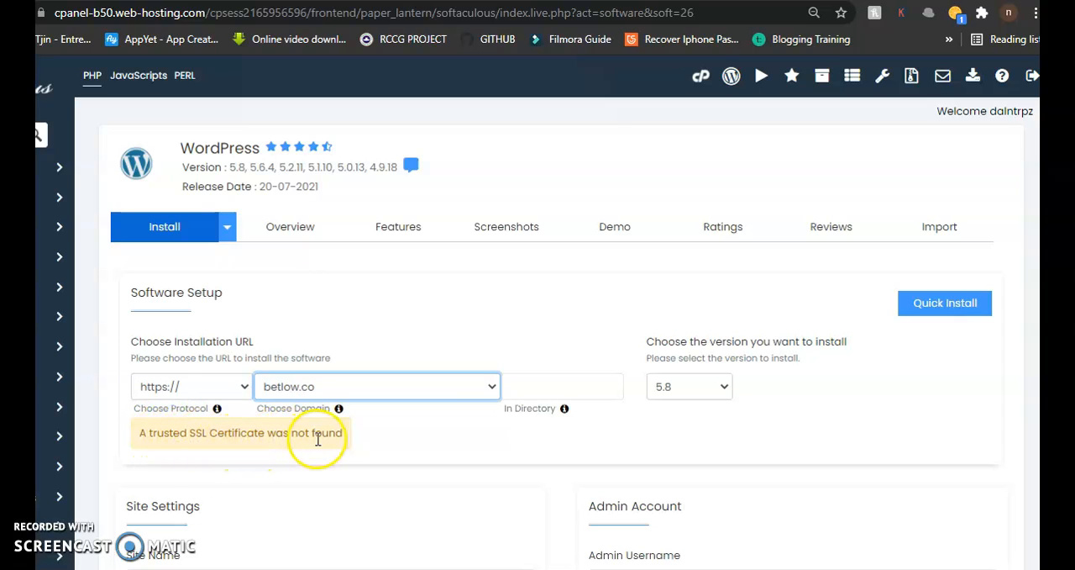
{"action": "left_click", "coordinate": [244, 388]}
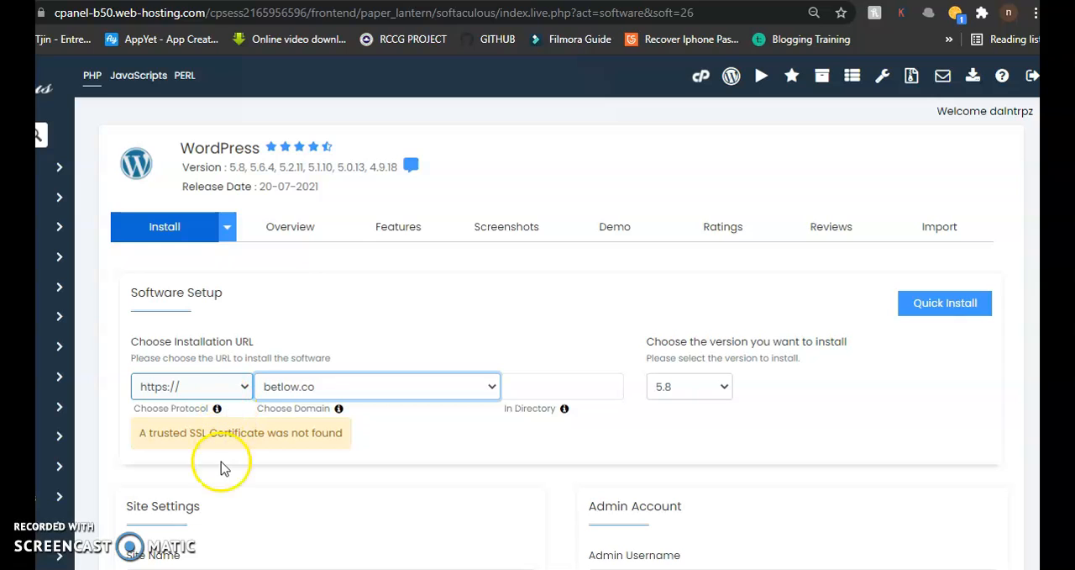
{"action": "left_click", "coordinate": [243, 389]}
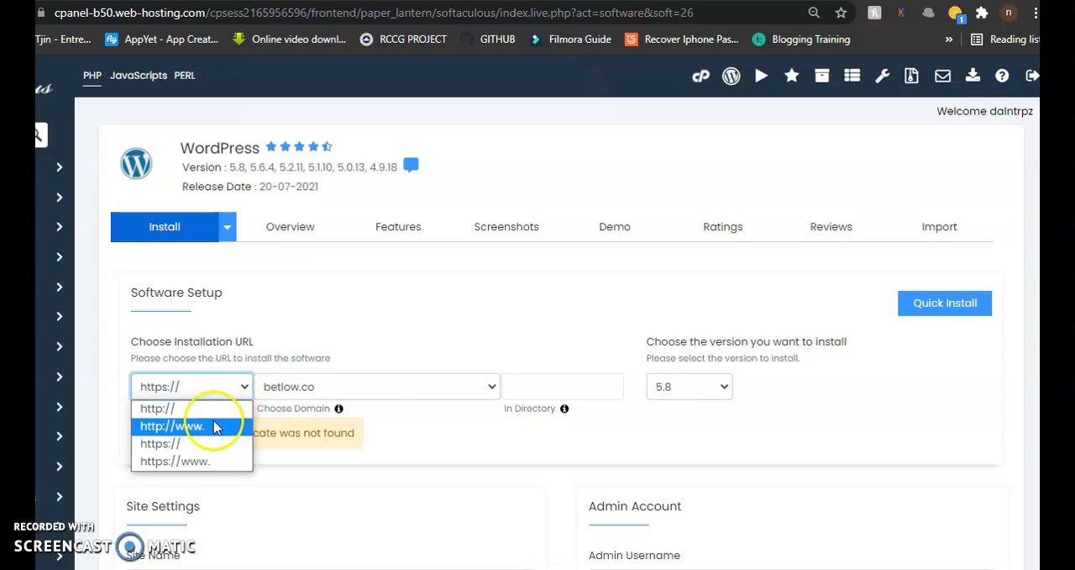
{"action": "left_click", "coordinate": [200, 456]}
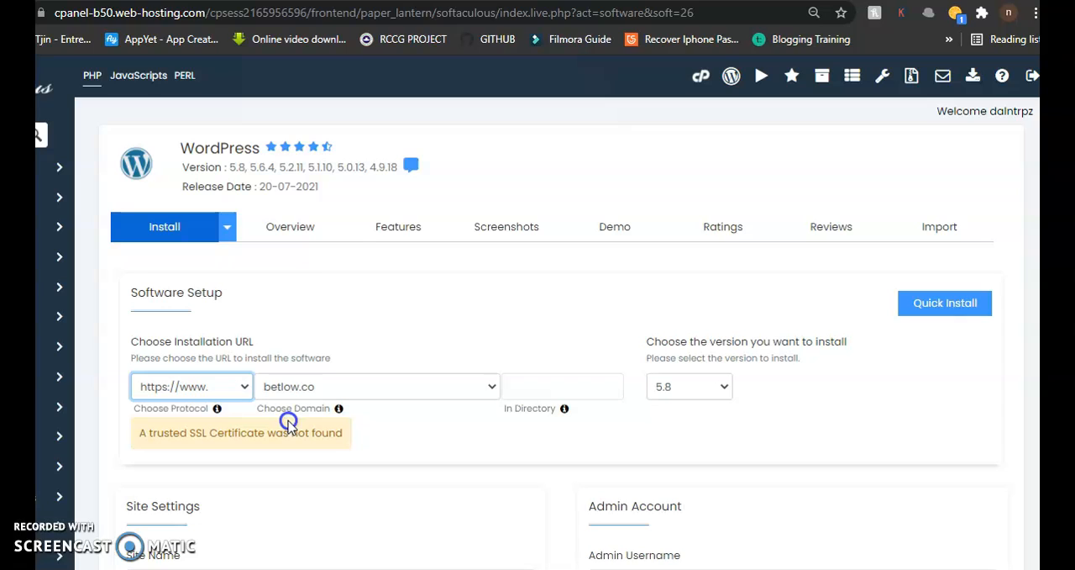
{"action": "left_click", "coordinate": [232, 393]}
{"action": "left_click", "coordinate": [212, 441]}
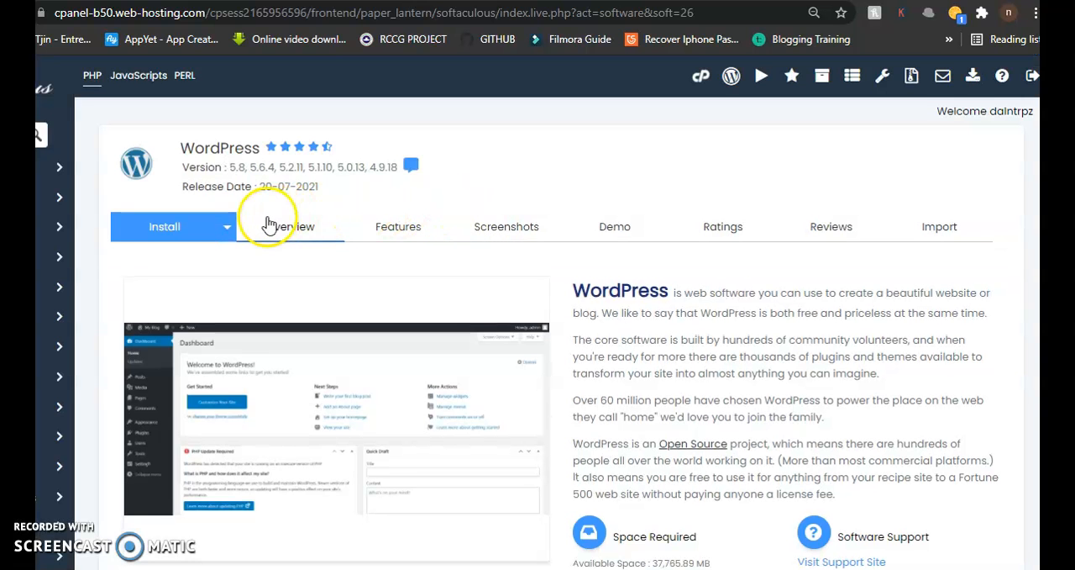
{"action": "left_click", "coordinate": [228, 226]}
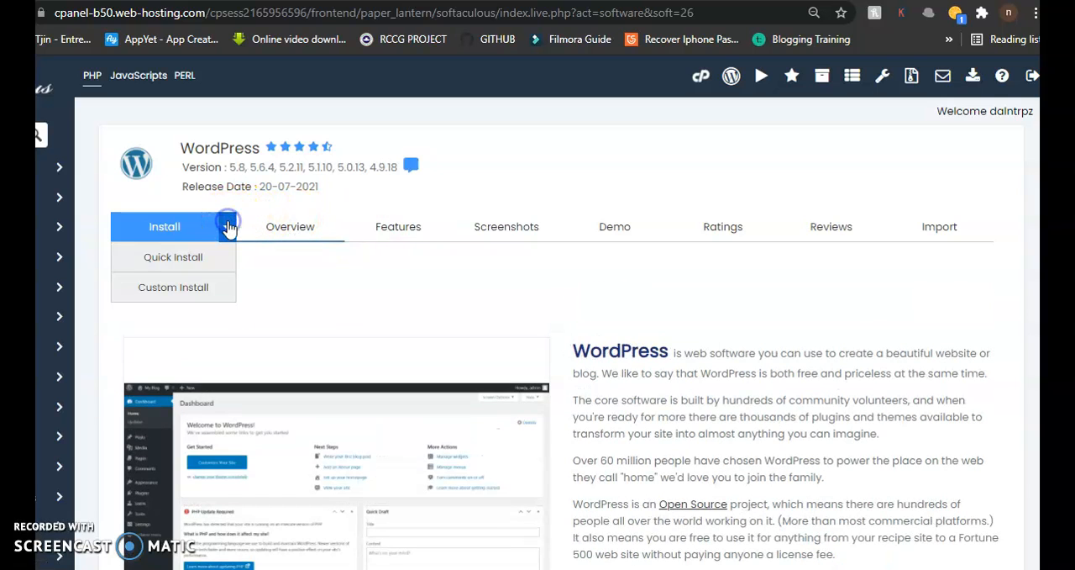
{"action": "left_click", "coordinate": [186, 289]}
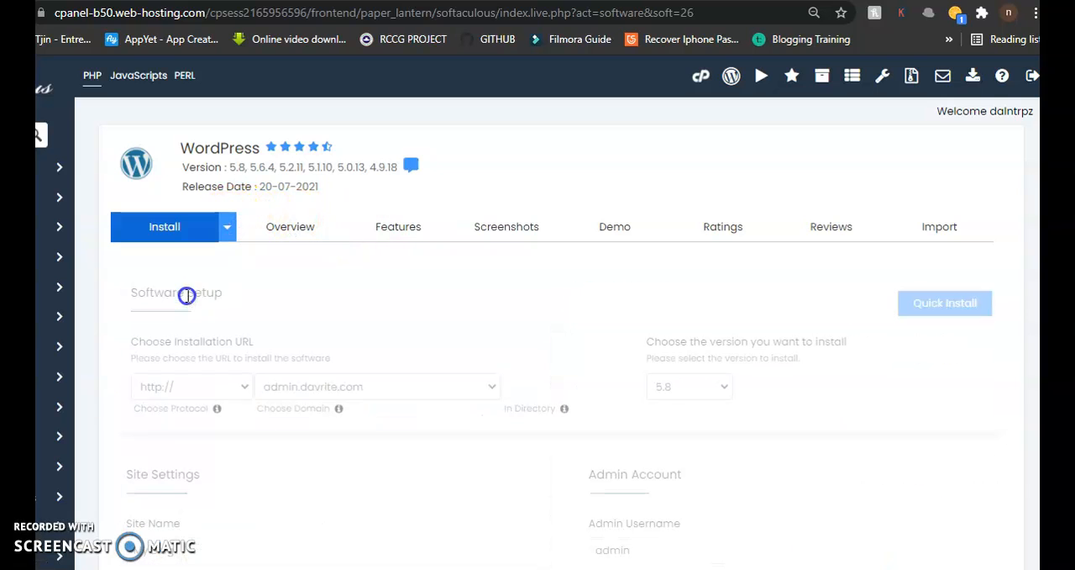
{"action": "left_click", "coordinate": [243, 394]}
{"action": "left_click", "coordinate": [207, 443]}
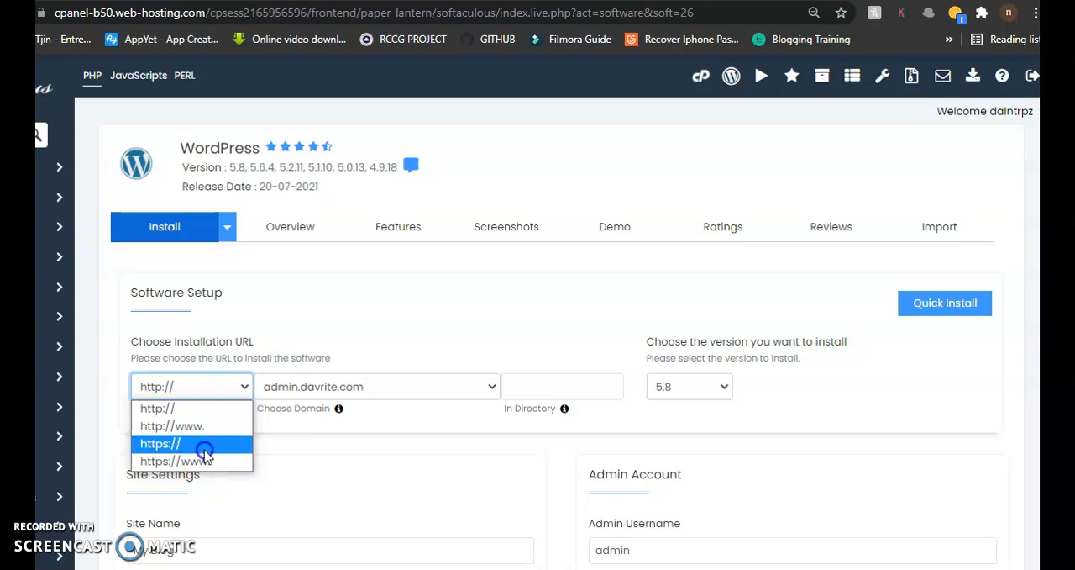
{"action": "left_click", "coordinate": [498, 390]}
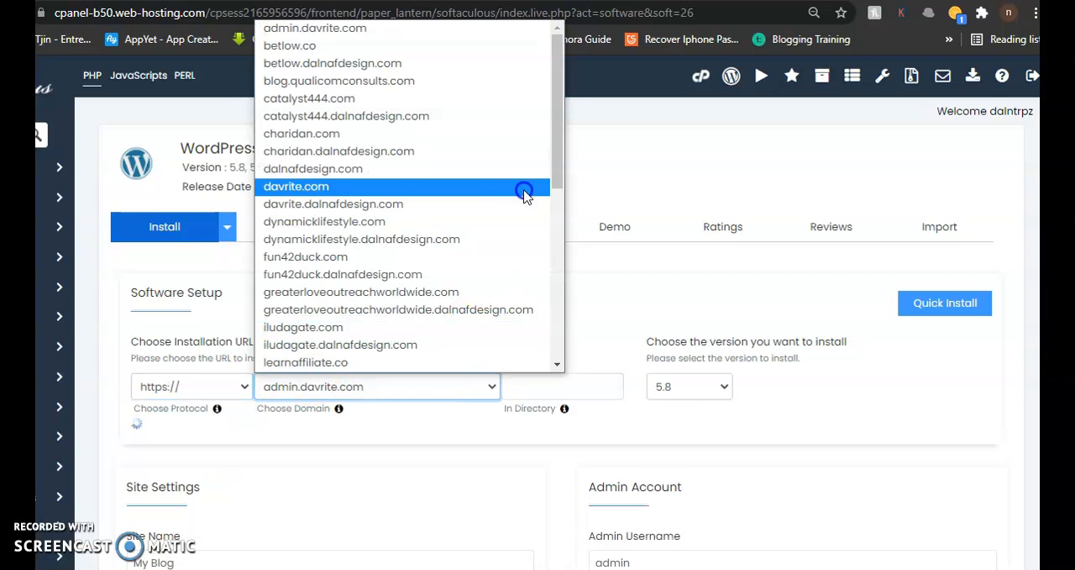
{"action": "left_click", "coordinate": [505, 48]}
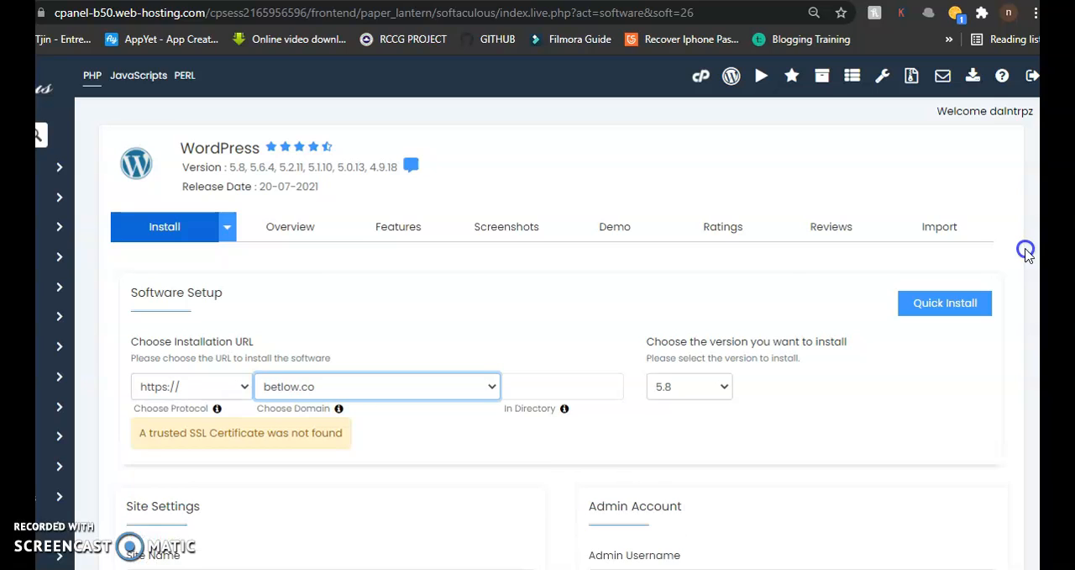
Look over the site settings, admin account, language, plugin and theme sections of the WordPress install form
{"action": "left_click", "coordinate": [554, 398]}
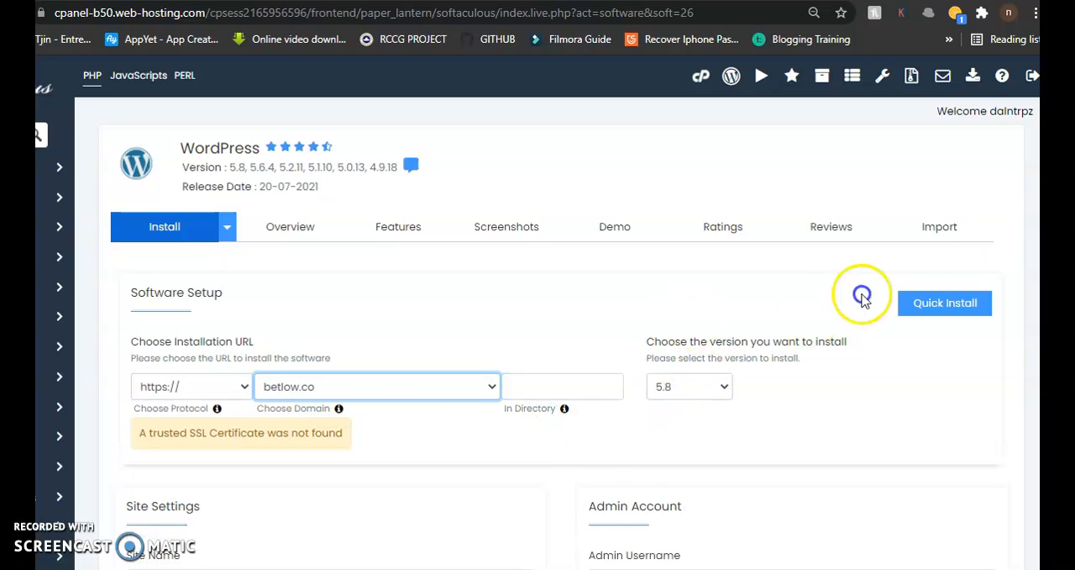
{"action": "left_click", "coordinate": [977, 292]}
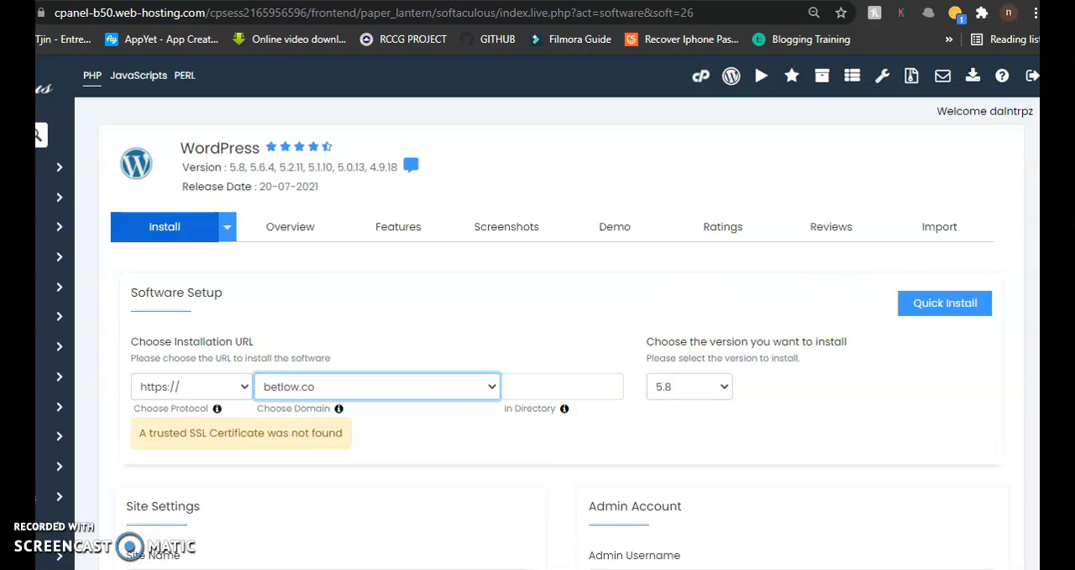
{"action": "scroll", "coordinate": [537, 311], "scroll_direction": "down", "scroll_amount": 4}
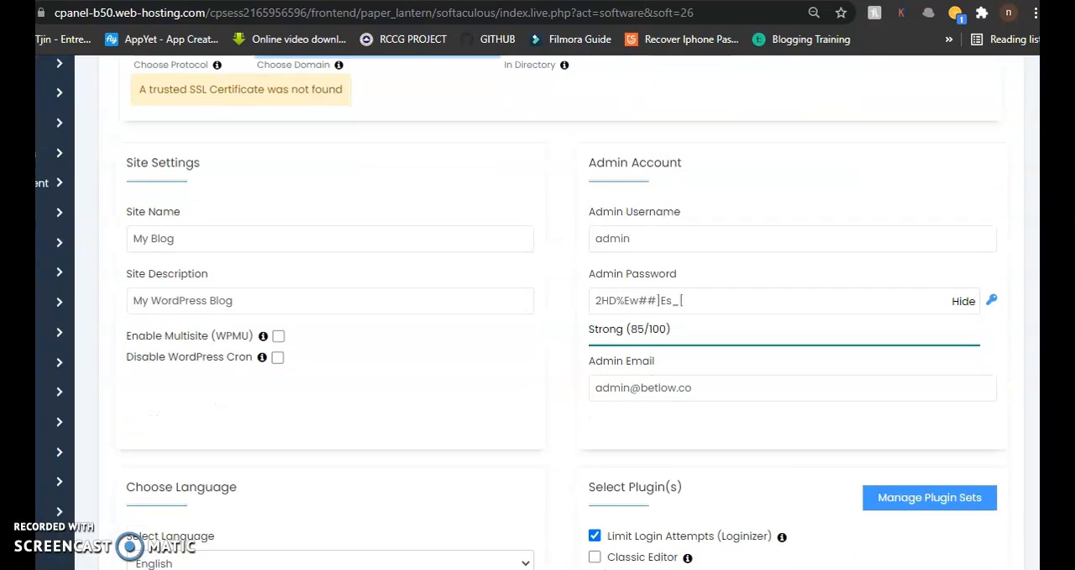
{"action": "scroll", "coordinate": [537, 311], "scroll_direction": "down", "scroll_amount": 5}
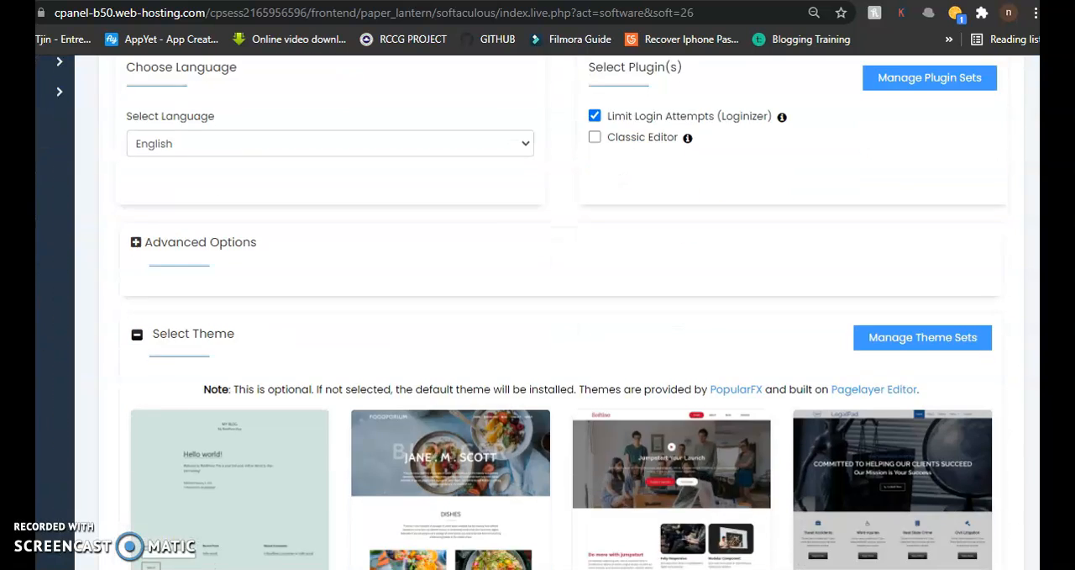
{"action": "scroll", "coordinate": [538, 311], "scroll_direction": "up", "scroll_amount": 6}
{"action": "scroll", "coordinate": [537, 311], "scroll_direction": "up", "scroll_amount": 3}
{"action": "scroll", "coordinate": [538, 311], "scroll_direction": "down", "scroll_amount": 3}
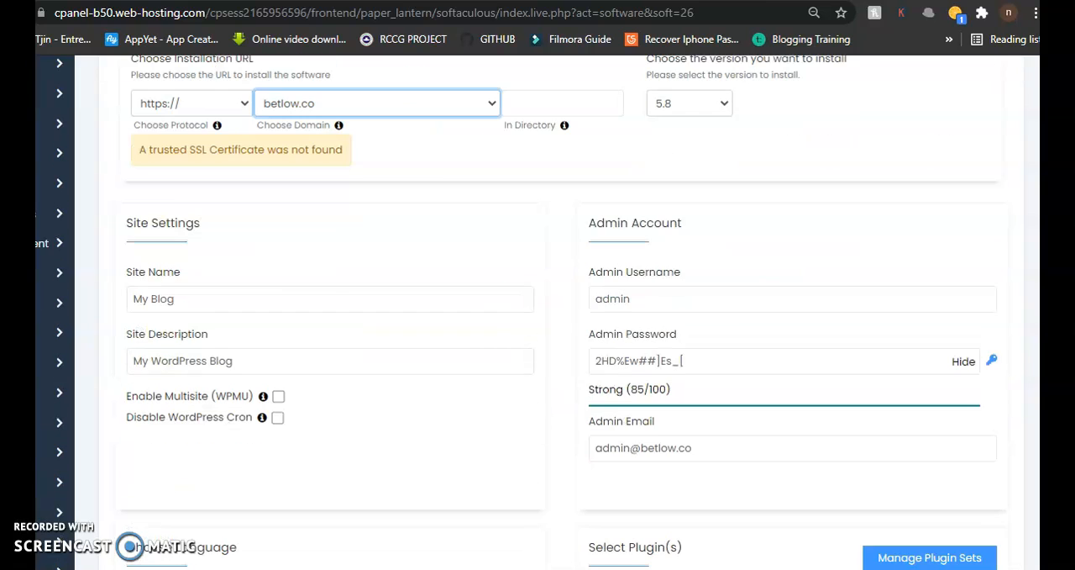
Clear the default text from the Site Name field
{"action": "left_click", "coordinate": [250, 297]}
{"action": "left_click_drag", "start_coordinate": [249, 297], "coordinate": [89, 291]}
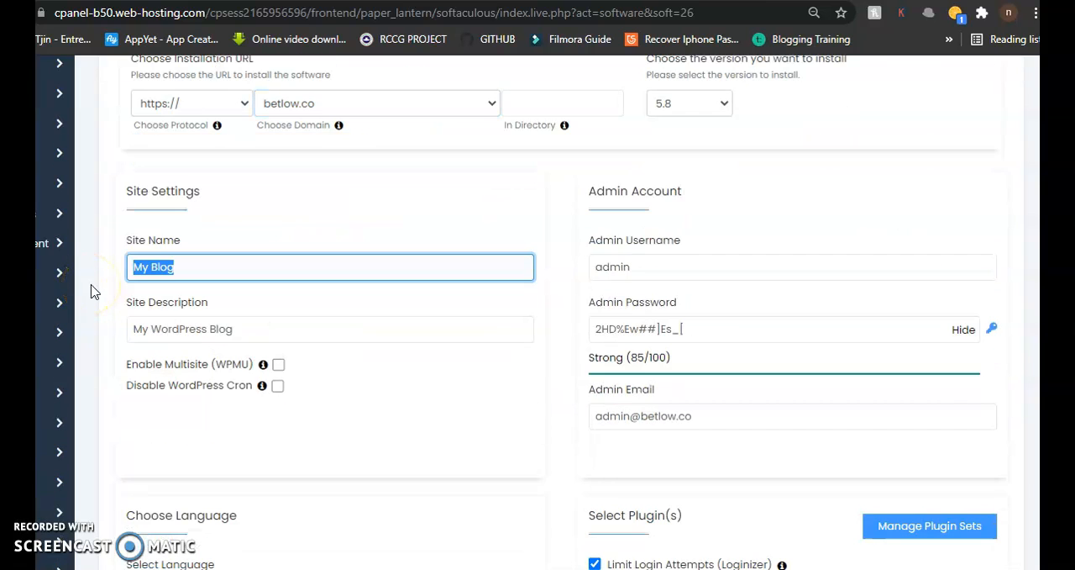
{"action": "key", "text": "BackSpace"}
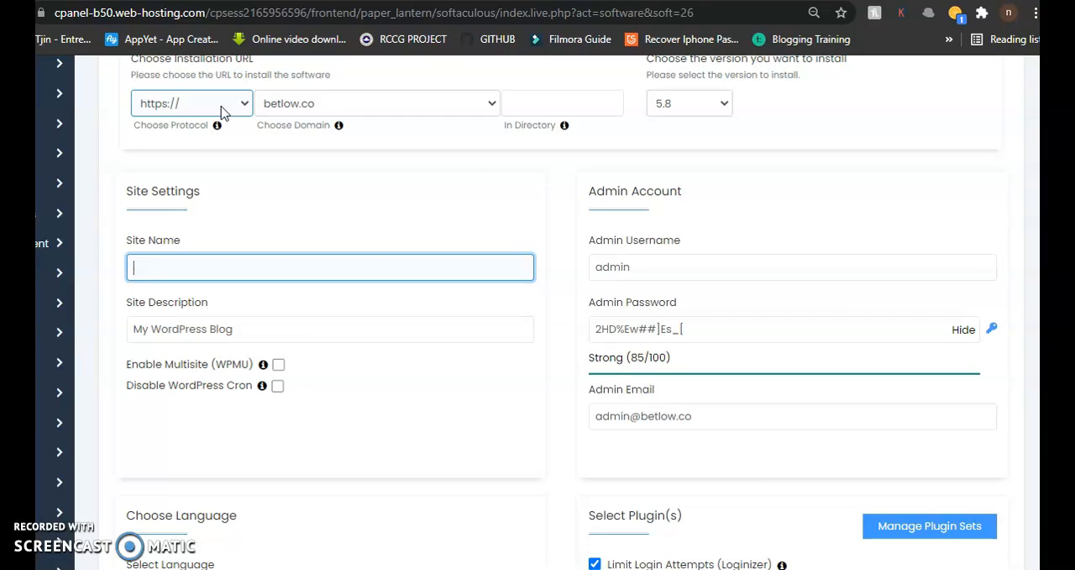
{"action": "left_click", "coordinate": [213, 256]}
{"action": "left_click", "coordinate": [265, 278]}
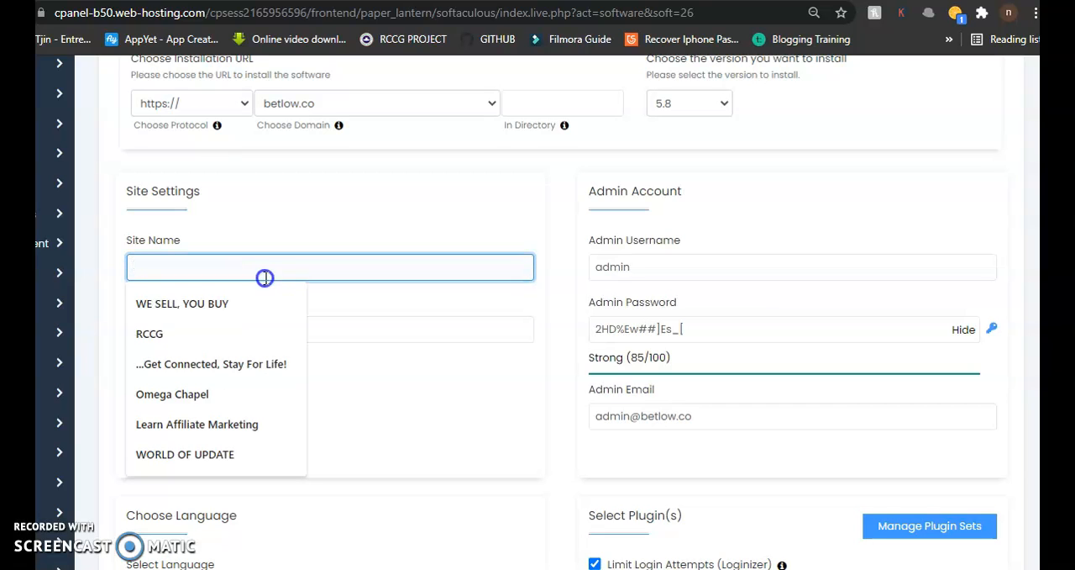
{"action": "type", "text": "Pre"}
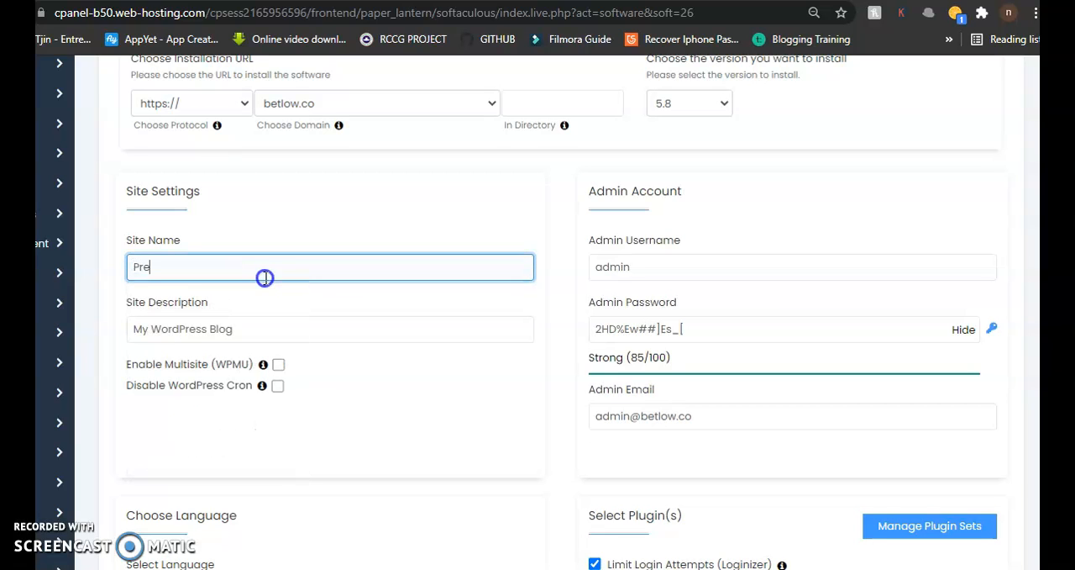
{"action": "key", "text": "BackSpace"}
{"action": "key", "text": "BackSpace"}
{"action": "key", "text": "BackSpace"}
{"action": "type", "text": "Be"}
{"action": "key", "text": "BackSpace"}
{"action": "key", "text": "BackSpace"}
Enter "Your Affordable Betting" as the beginning of the site name
{"action": "type", "text": "The "}
{"action": "type", "text": "Che"}
{"action": "key", "text": "BackSpace"}
{"action": "key", "text": "BackSpace"}
{"action": "key", "text": "BackSpace"}
{"action": "type", "text": "Afforda"}
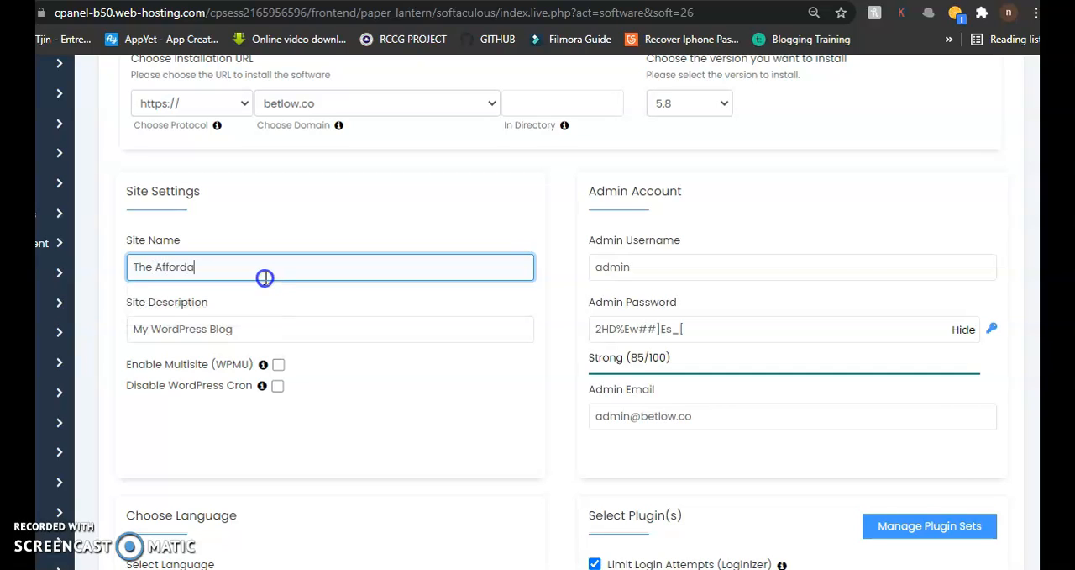
{"action": "type", "text": "ble"}
{"action": "key", "text": "BackSpace"}
{"action": "key", "text": "BackSpace"}
{"action": "key", "text": "BackSpace"}
{"action": "type", "text": "Your"}
{"action": "key", "text": "Right"}
{"action": "type", "text": "Betting"}
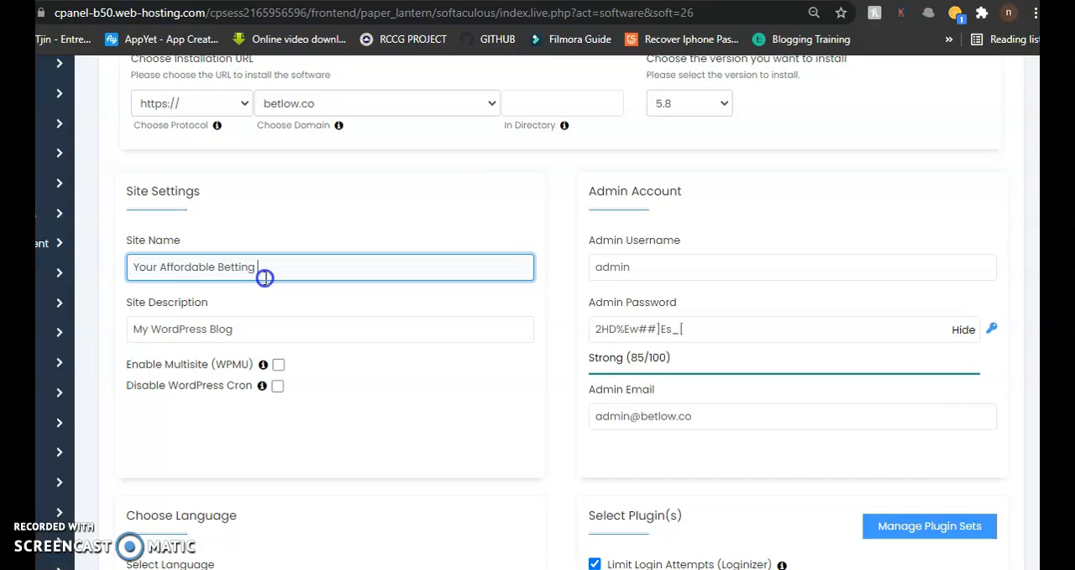
{"action": "type", "text": " Platform in the East..."}
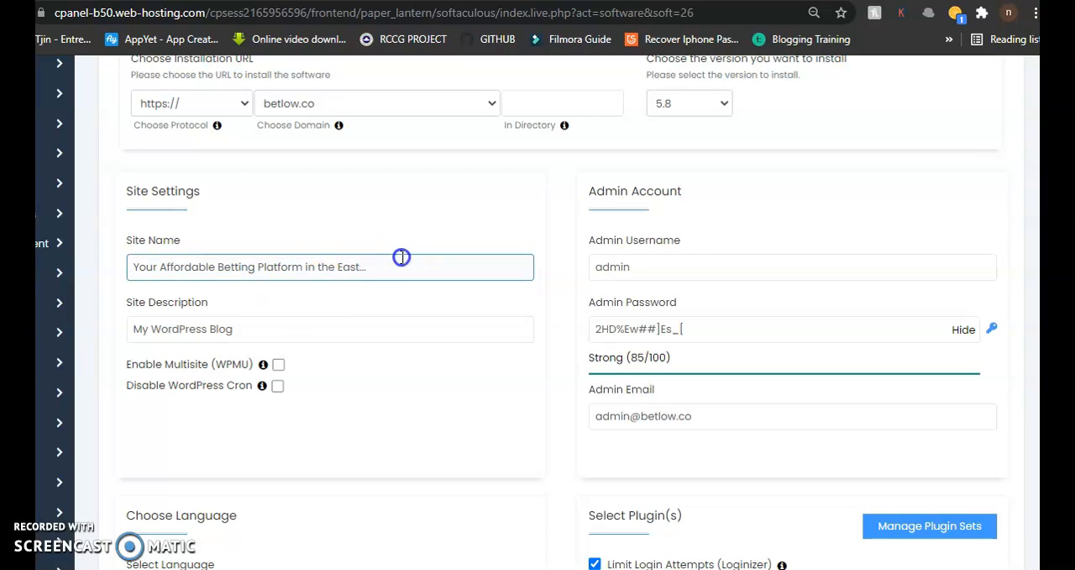
Complete the site name so that it reads "Your Affordable Betting Platform in the East."
{"action": "key", "text": "BackSpace"}
{"action": "type", "text": "."}
Clear the default text from the Site Description field
{"action": "left_click", "coordinate": [267, 327]}
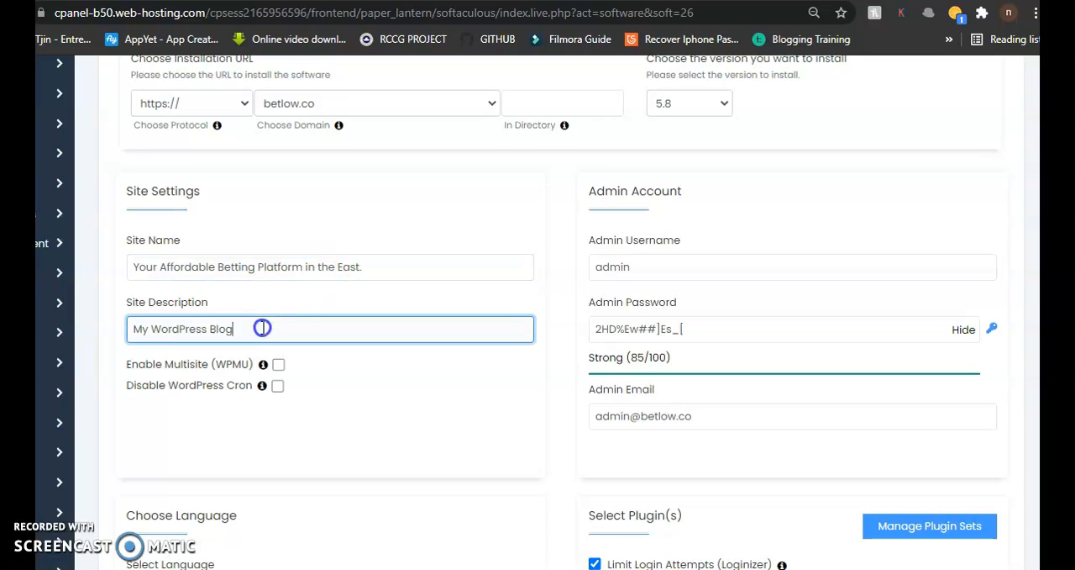
{"action": "key", "text": "ctrl+a"}
{"action": "key", "text": "BackSpace"}
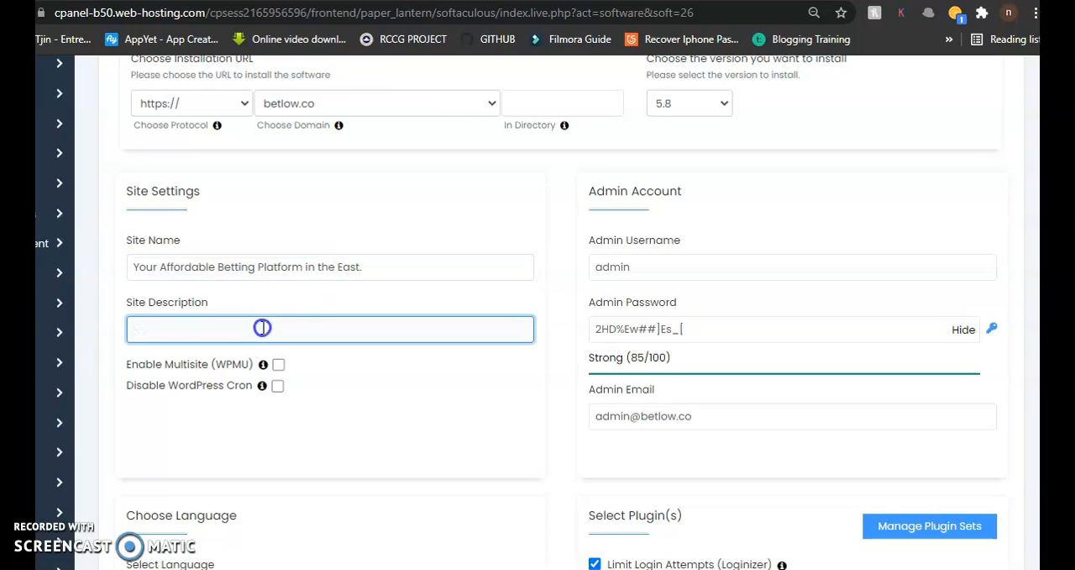
{"action": "type", "text": ".."}
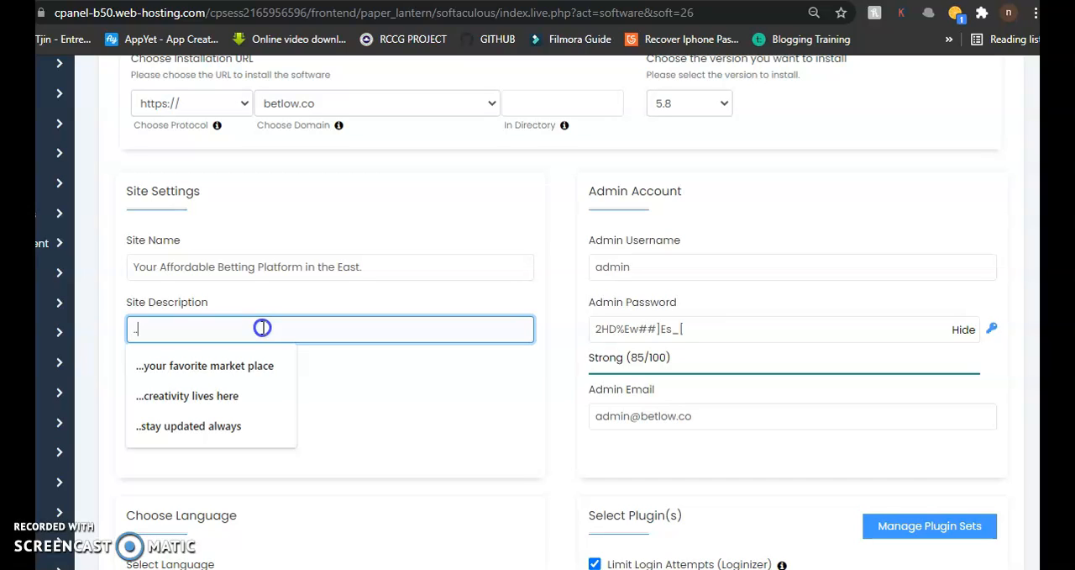
{"action": "type", "text": ".yo"}
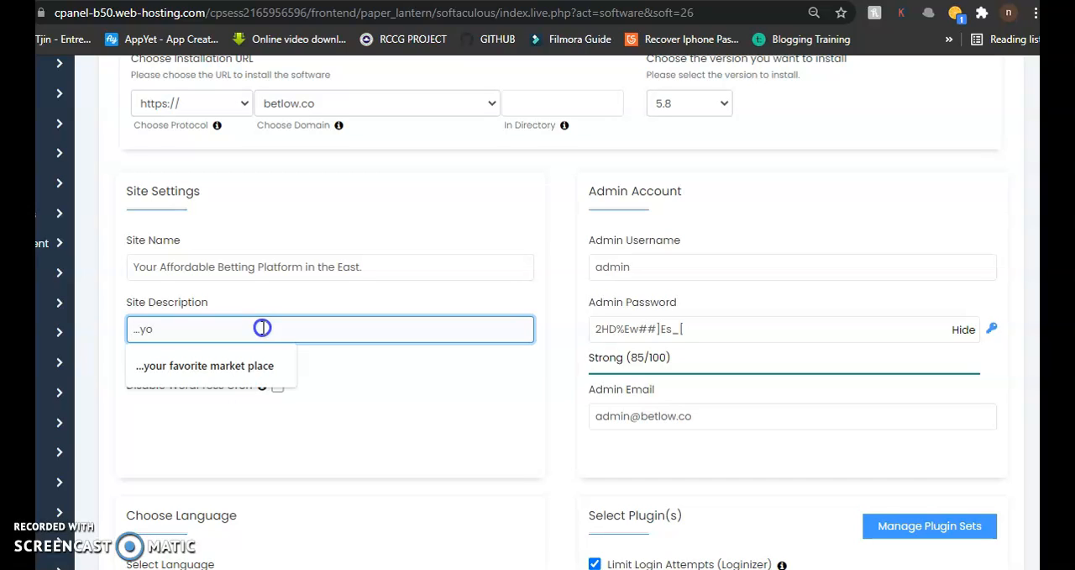
{"action": "type", "text": "u a"}
{"action": "key", "text": "BackSpace"}
{"action": "key", "text": "BackSpace"}
{"action": "key", "text": "BackSpace"}
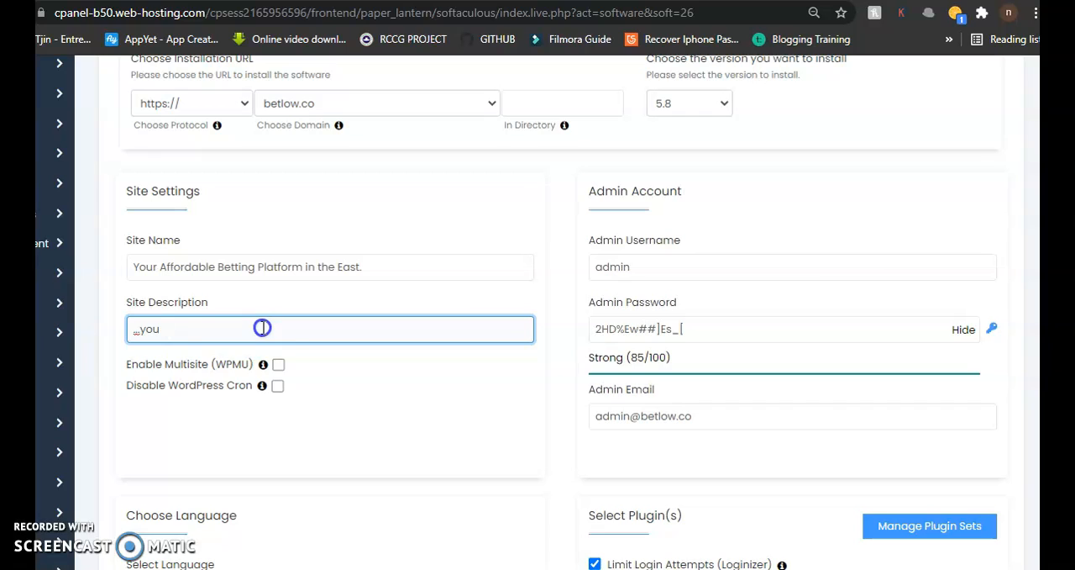
{"action": "key", "text": "BackSpace"}
{"action": "key", "text": "BackSpace"}
{"action": "key", "text": "BackSpace"}
{"action": "key", "text": "BackSpace"}
{"action": "key", "text": "BackSpace"}
Enter "..never loose a penny!" as the site description
{"action": "type", "text": "...ney"}
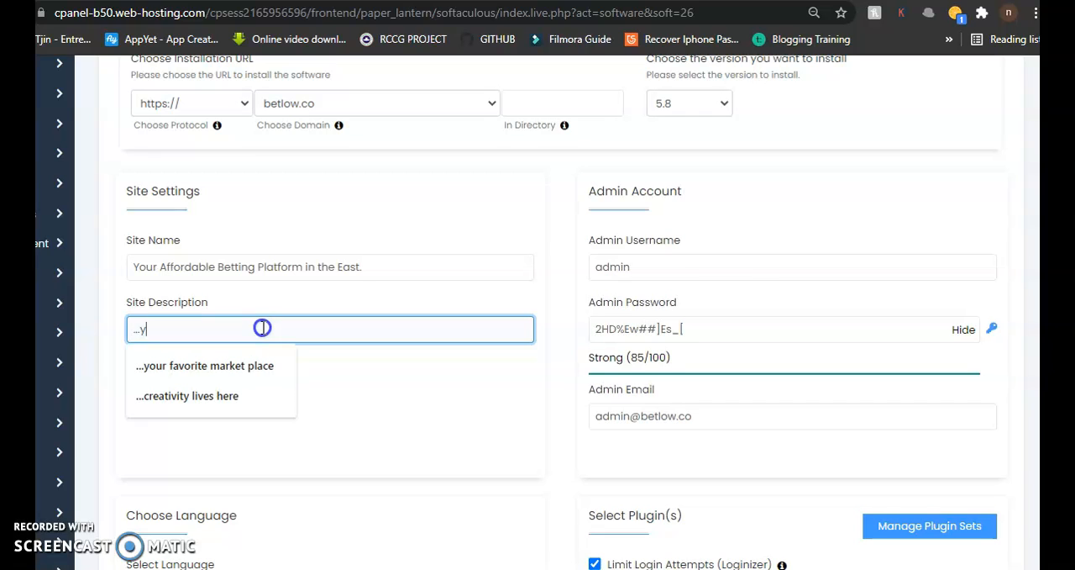
{"action": "key", "text": "BackSpace"}
{"action": "type", "text": "never let"}
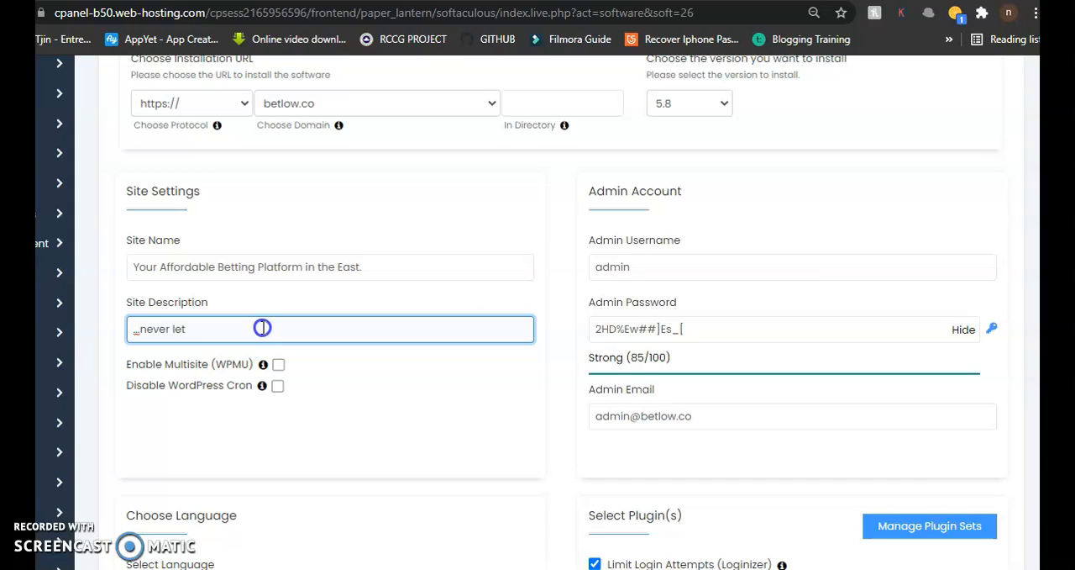
{"action": "key", "text": "BackSpace"}
{"action": "key", "text": "BackSpace"}
{"action": "key", "text": "BackSpace"}
{"action": "type", "text": "oose a penny!"}
{"action": "left_click", "coordinate": [142, 333]}
{"action": "key", "text": "BackSpace"}
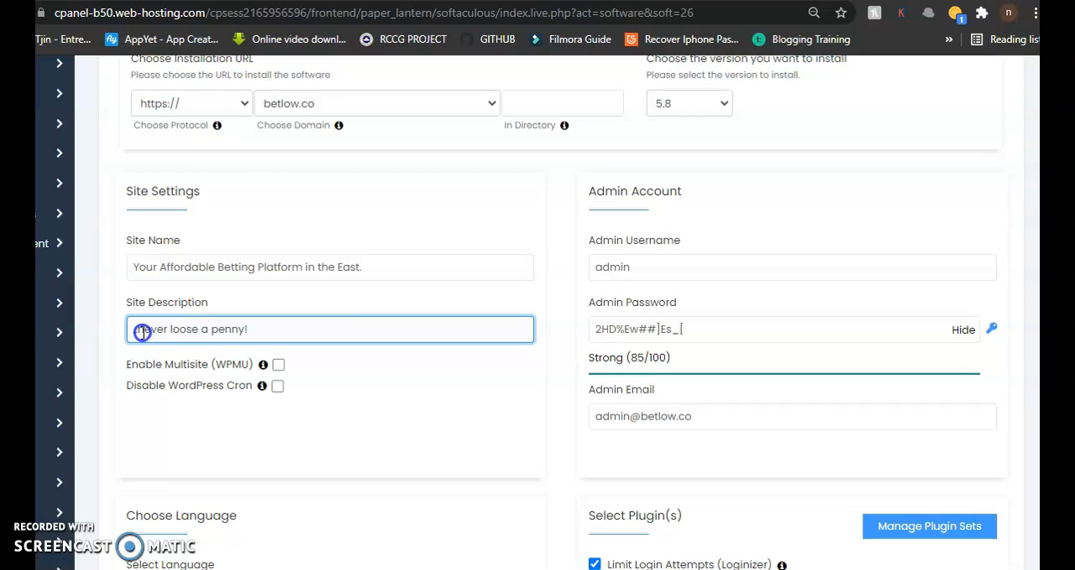
Replace the default admin username with Betlow
{"action": "left_click", "coordinate": [626, 268]}
{"action": "left_click_drag", "start_coordinate": [629, 269], "coordinate": [594, 277]}
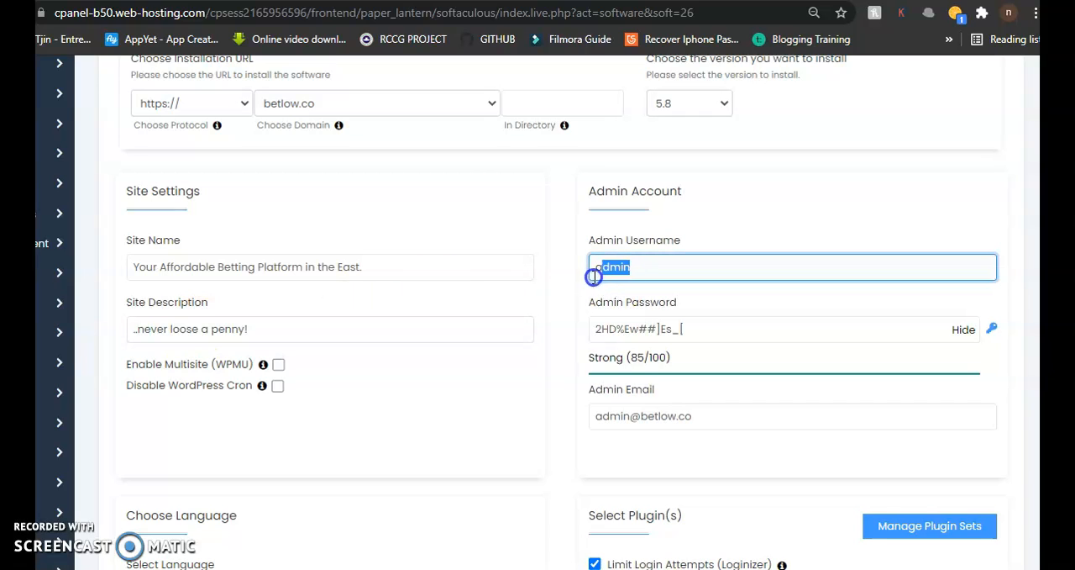
{"action": "key", "text": "BackSpace"}
{"action": "type", "text": "Betlow"}
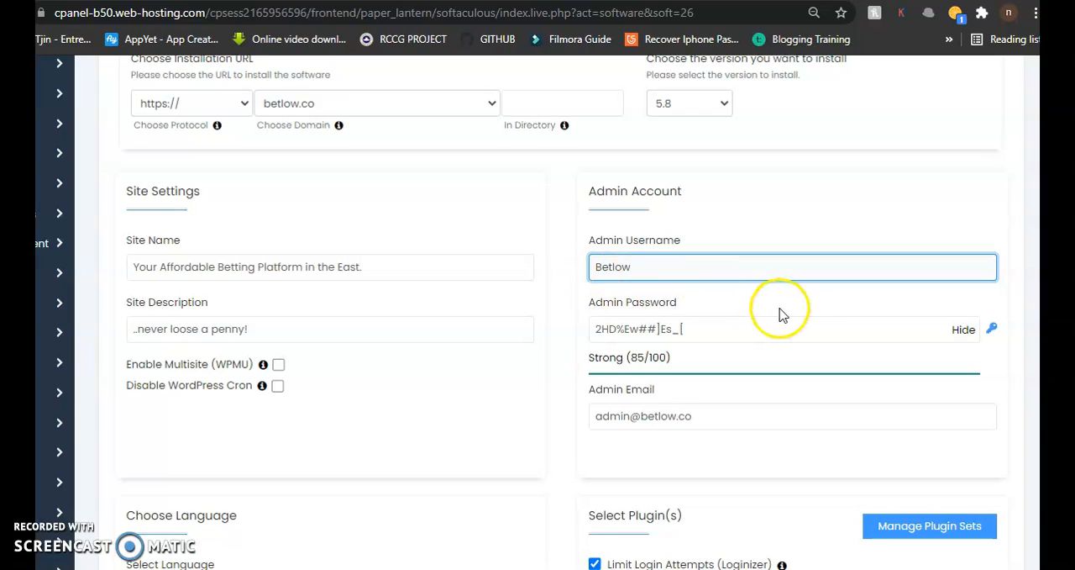
Replace the generated admin password with a custom admin password and correct its spelling
{"action": "left_click_drag", "start_coordinate": [761, 329], "coordinate": [568, 334]}
{"action": "key", "text": "BackSpace"}
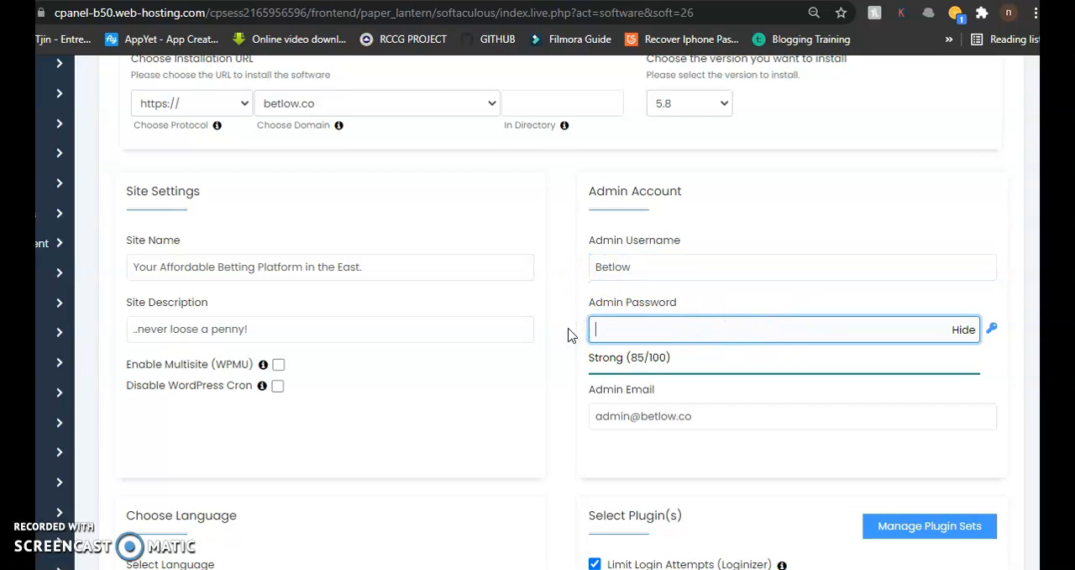
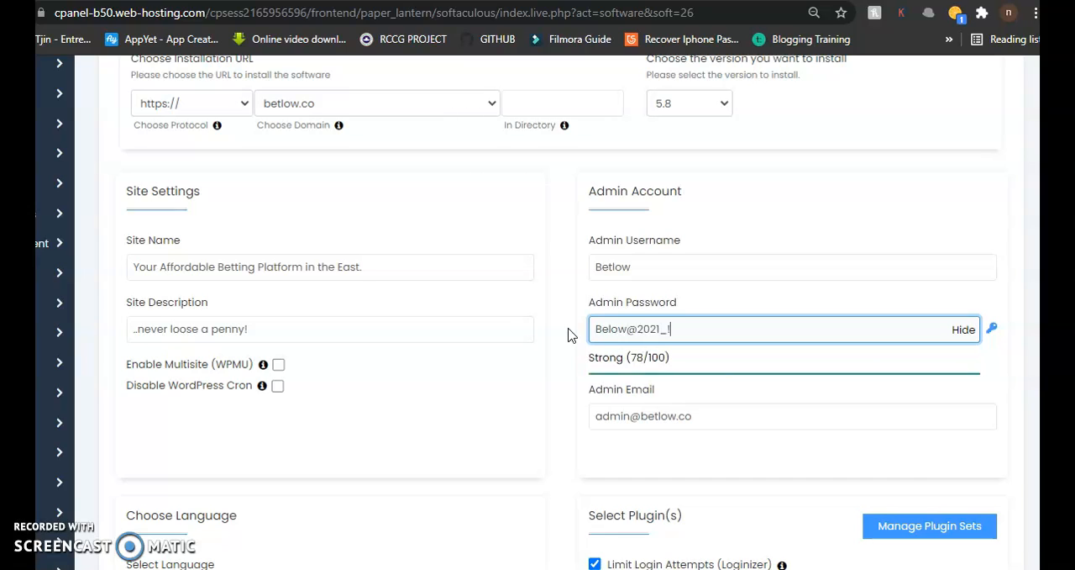
{"action": "left_click", "coordinate": [740, 337]}
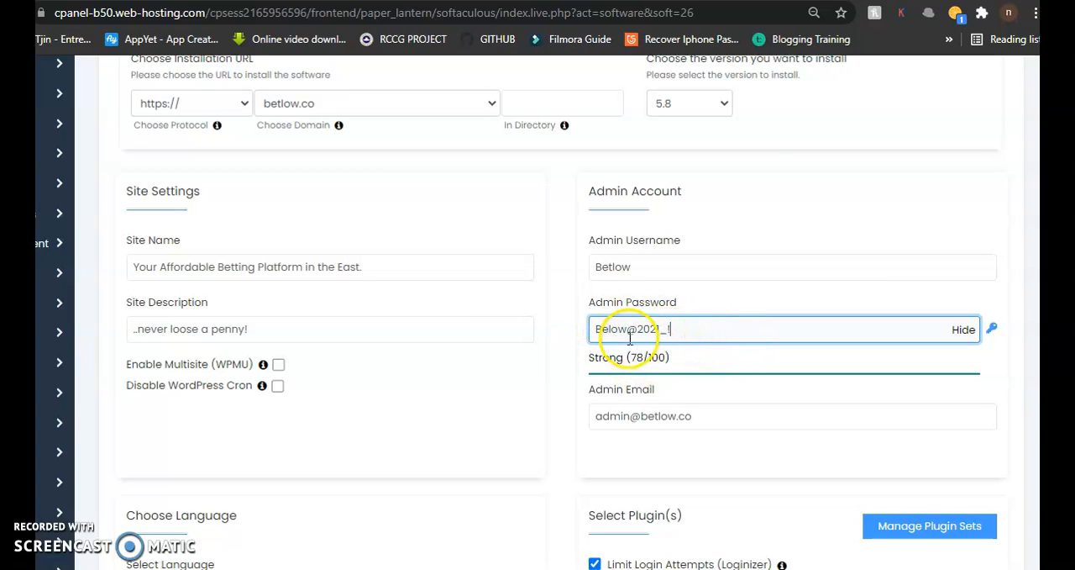
{"action": "left_click", "coordinate": [608, 329]}
{"action": "type", "text": "t"}
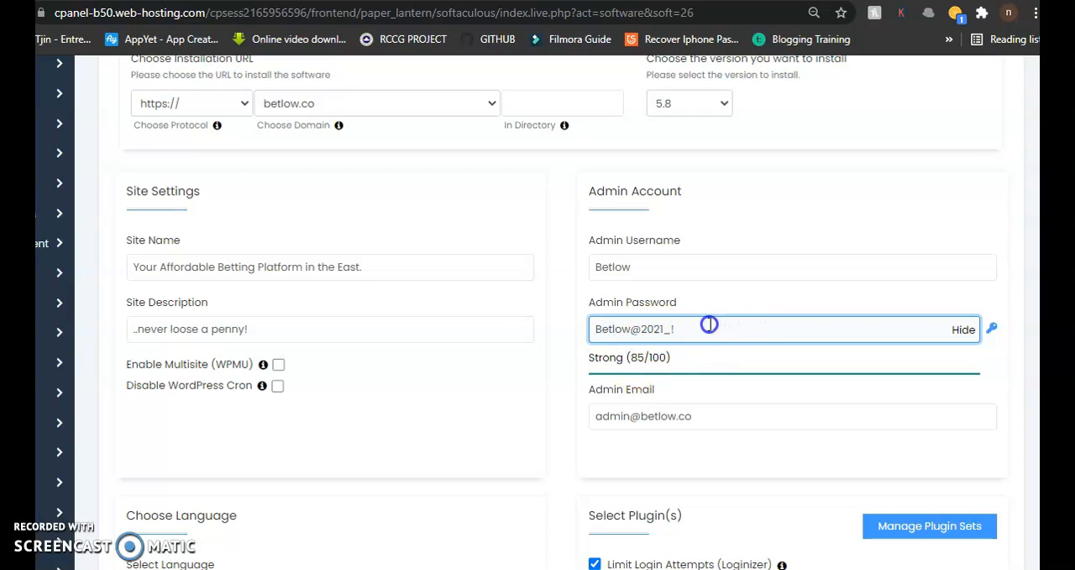
Copy the admin password into the open Notepad file as a new first line, with the label "PAS" in front
{"action": "left_click_drag", "start_coordinate": [706, 327], "coordinate": [578, 336]}
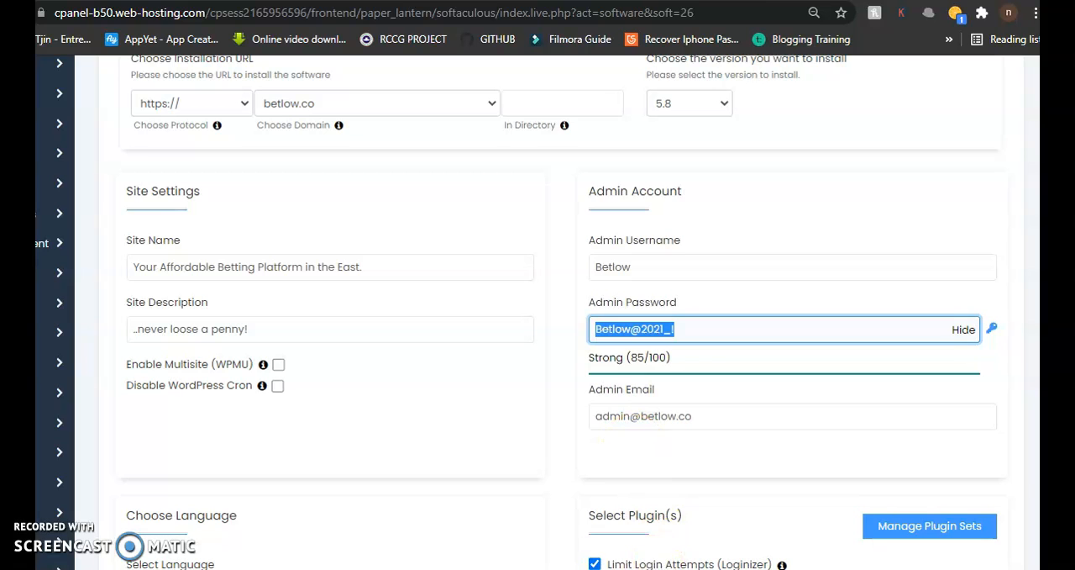
{"action": "left_click", "coordinate": [659, 568]}
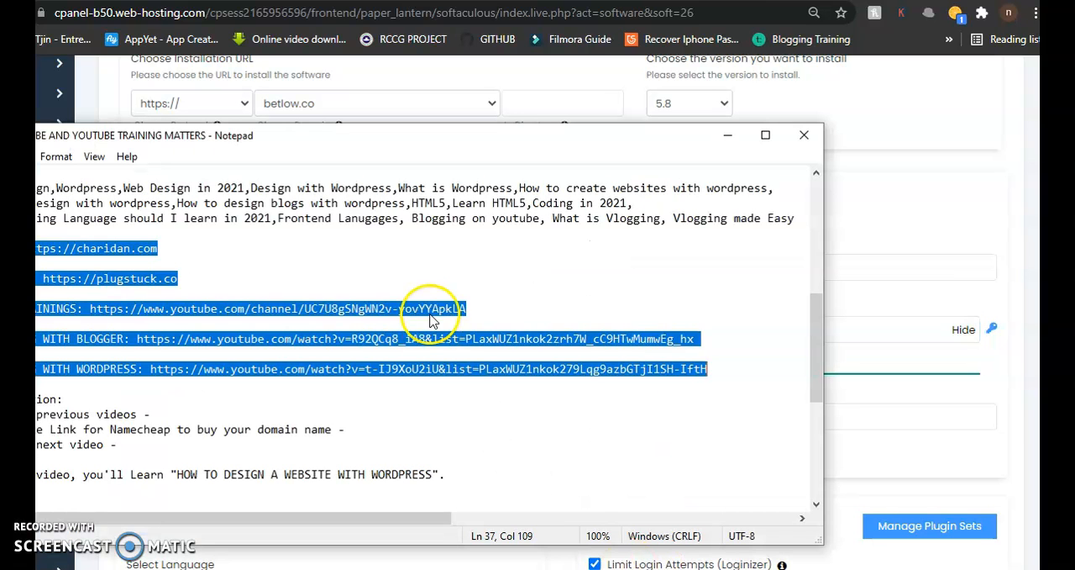
{"action": "left_click", "coordinate": [301, 415]}
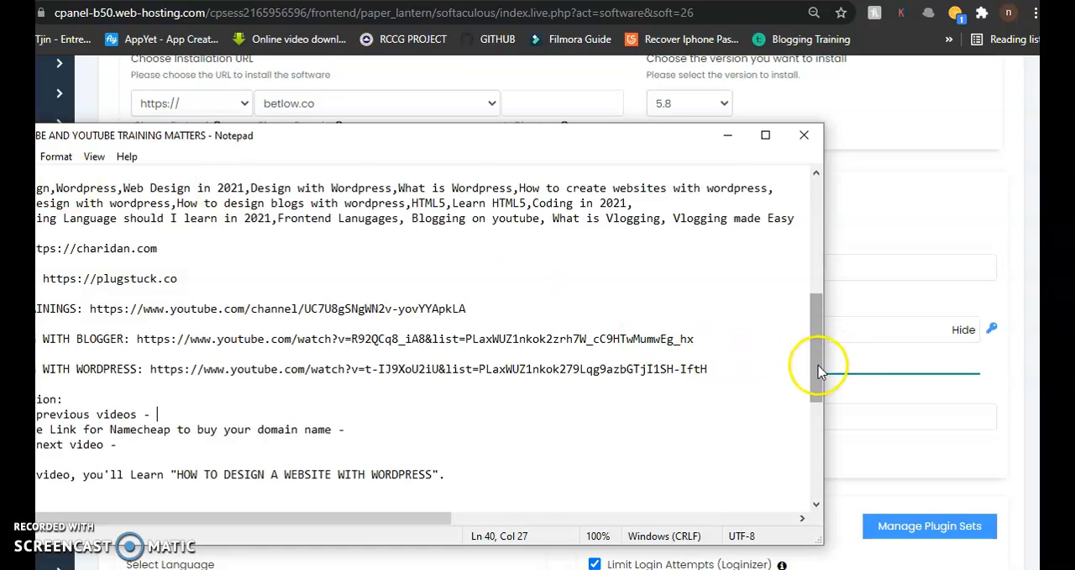
{"action": "left_click_drag", "start_coordinate": [819, 368], "coordinate": [816, 206]}
{"action": "left_click", "coordinate": [97, 175]}
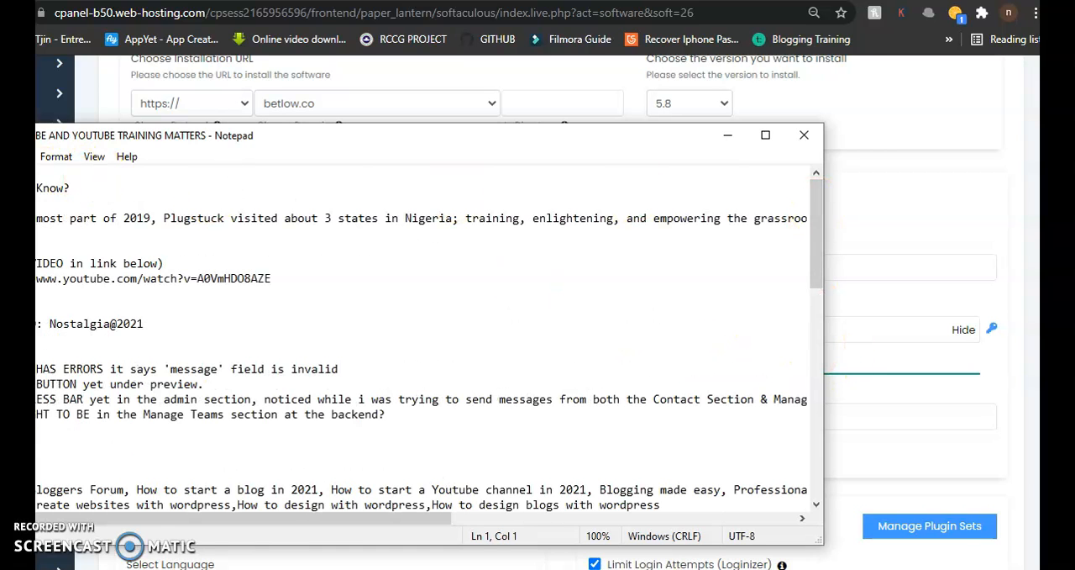
{"action": "key", "text": "Return"}
{"action": "key", "text": "Return"}
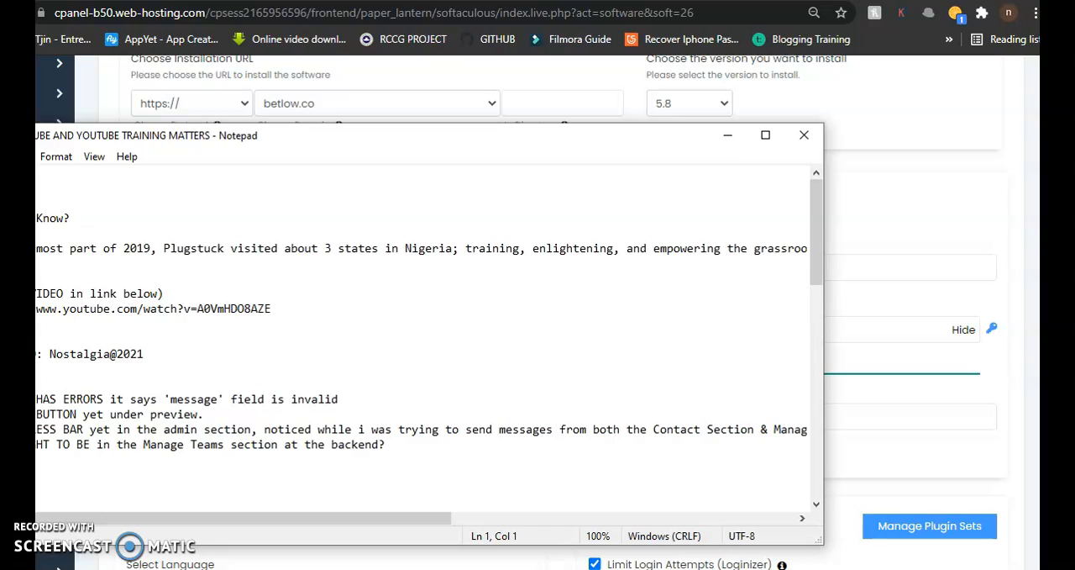
{"action": "key", "text": "ctrl+v"}
{"action": "type", "text": "PAS"}
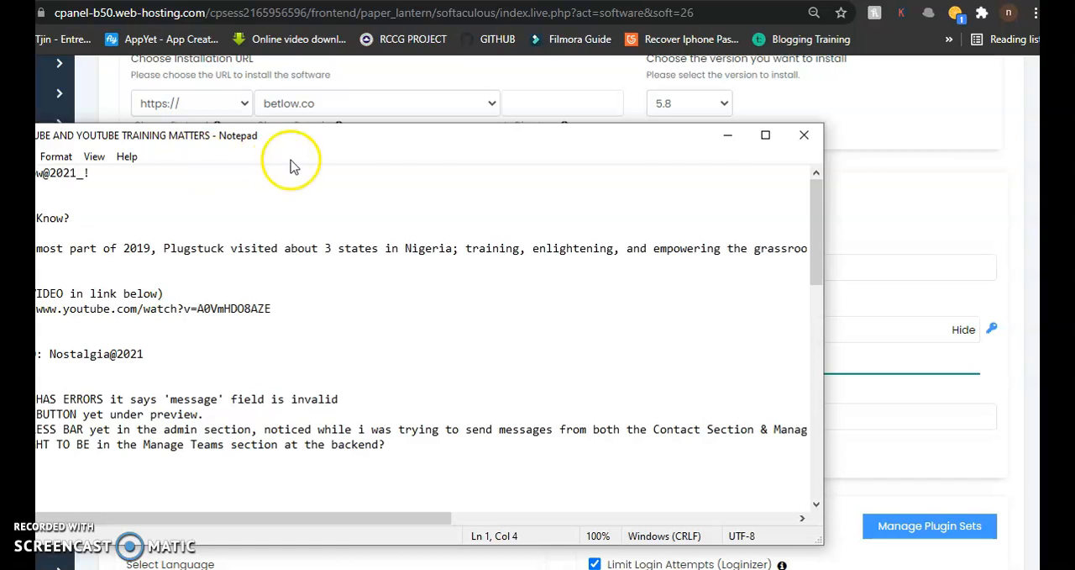
{"action": "left_click", "coordinate": [730, 135]}
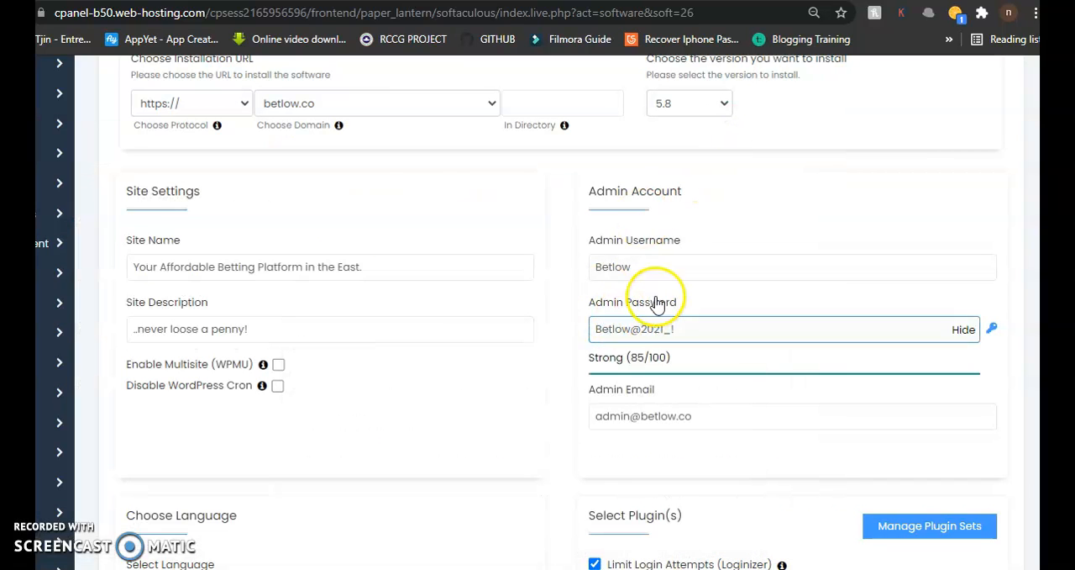
{"action": "left_click_drag", "start_coordinate": [670, 267], "coordinate": [577, 284]}
{"action": "key", "text": "ctrl+c"}
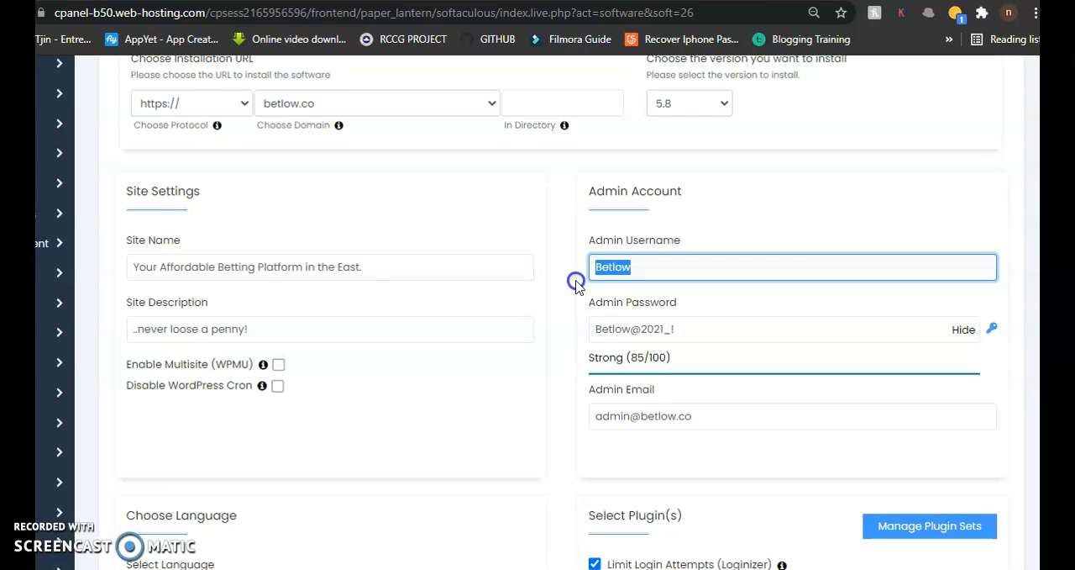
{"action": "key", "text": "alt+Tab"}
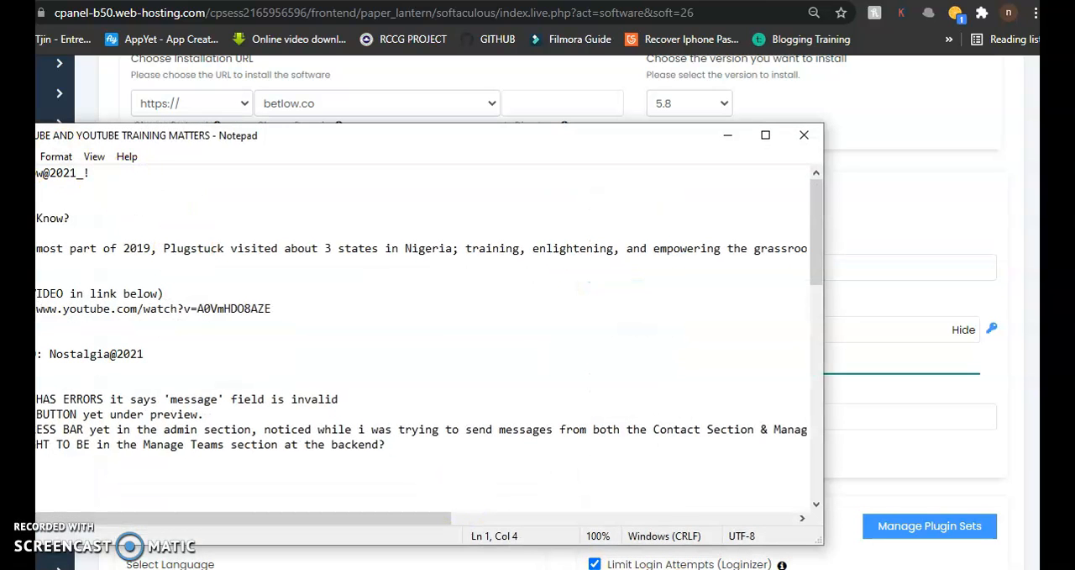
{"action": "key", "text": "Return"}
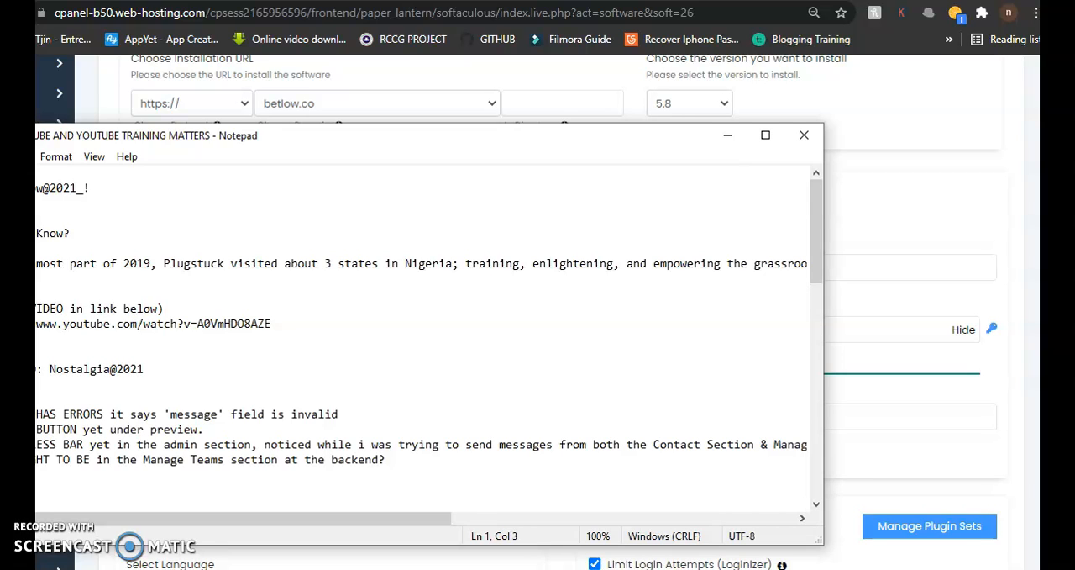
{"action": "key", "text": "ctrl+v"}
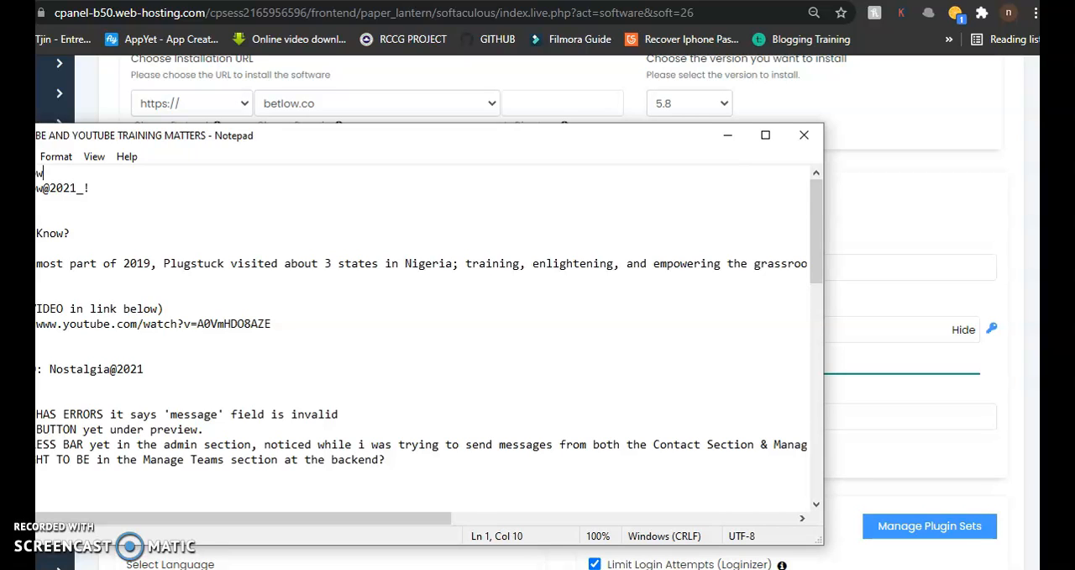
{"action": "left_click", "coordinate": [719, 139]}
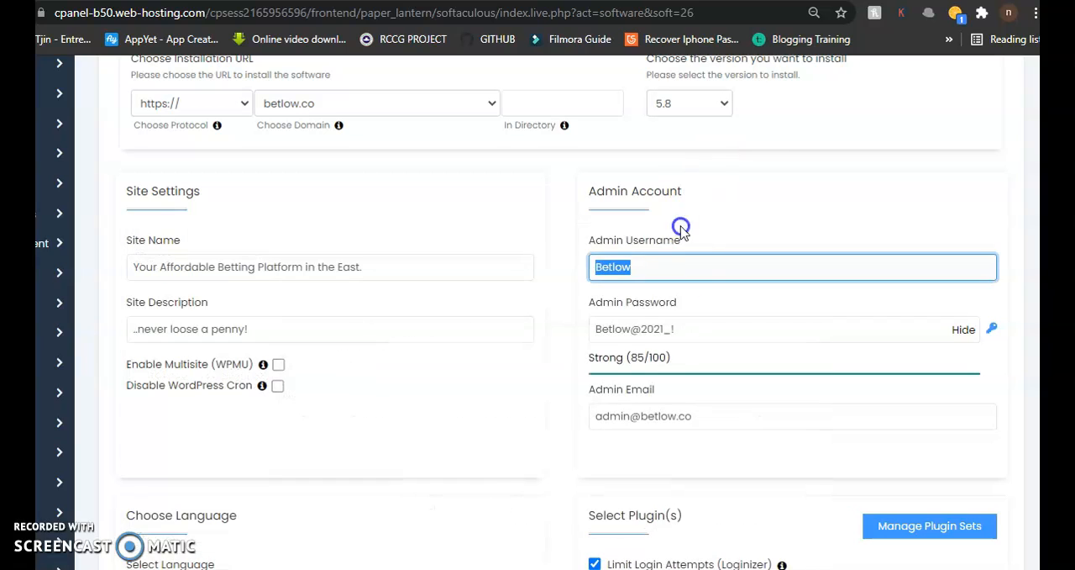
Replace the part before the @ sign in the admin e-mail with "info"
{"action": "left_click", "coordinate": [670, 416]}
{"action": "left_click", "coordinate": [631, 416]}
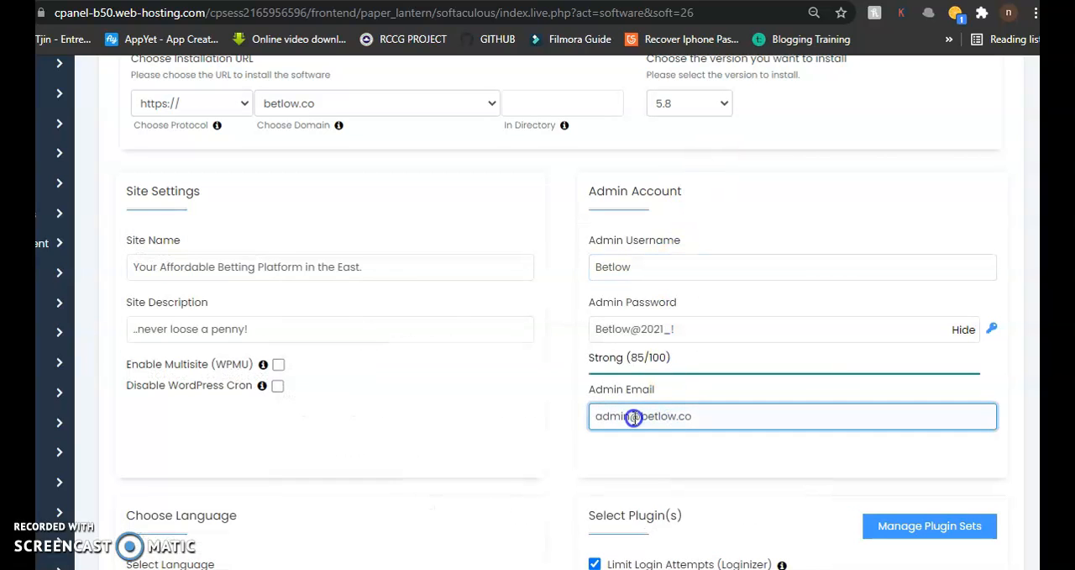
{"action": "key", "text": "BackSpace"}
{"action": "key", "text": "BackSpace"}
{"action": "key", "text": "BackSpace"}
{"action": "key", "text": "BackSpace"}
{"action": "key", "text": "BackSpace"}
{"action": "type", "text": "info"}
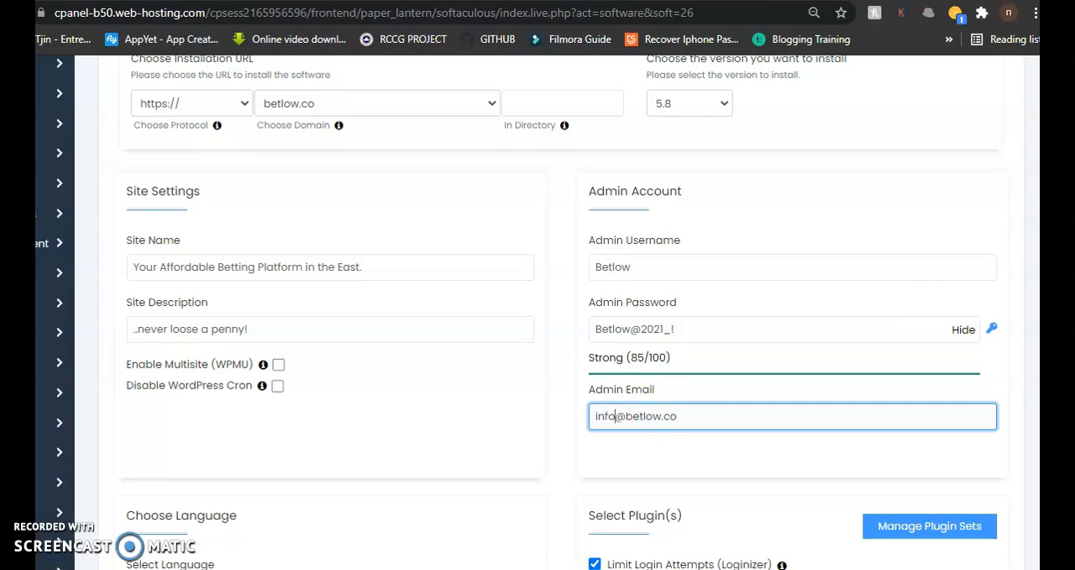
Include the Classic Editor plugin in the WordPress installation
{"action": "scroll", "coordinate": [799, 278], "scroll_direction": "down", "scroll_amount": 3}
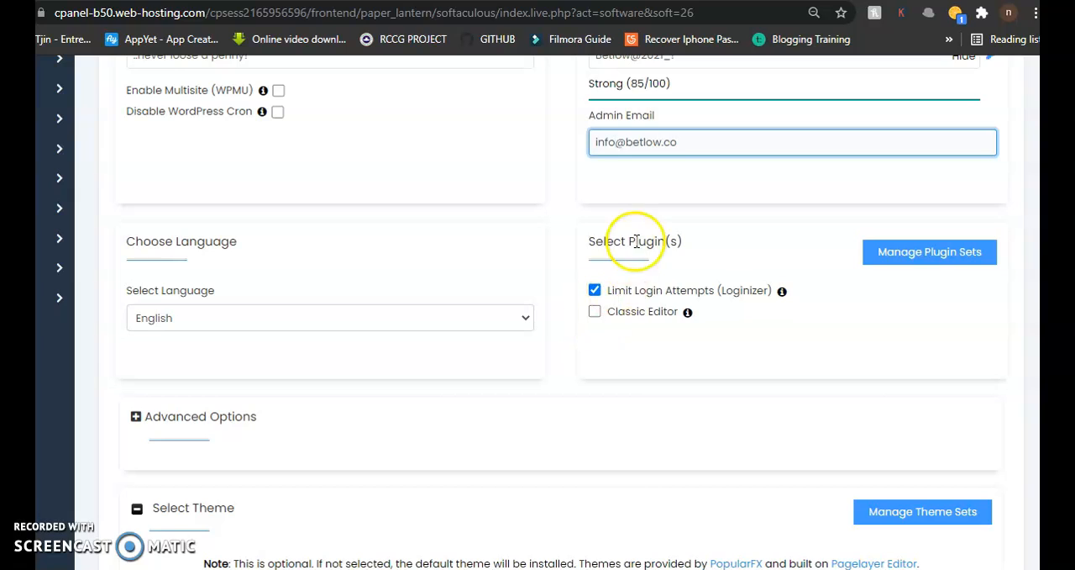
{"action": "left_click", "coordinate": [595, 313]}
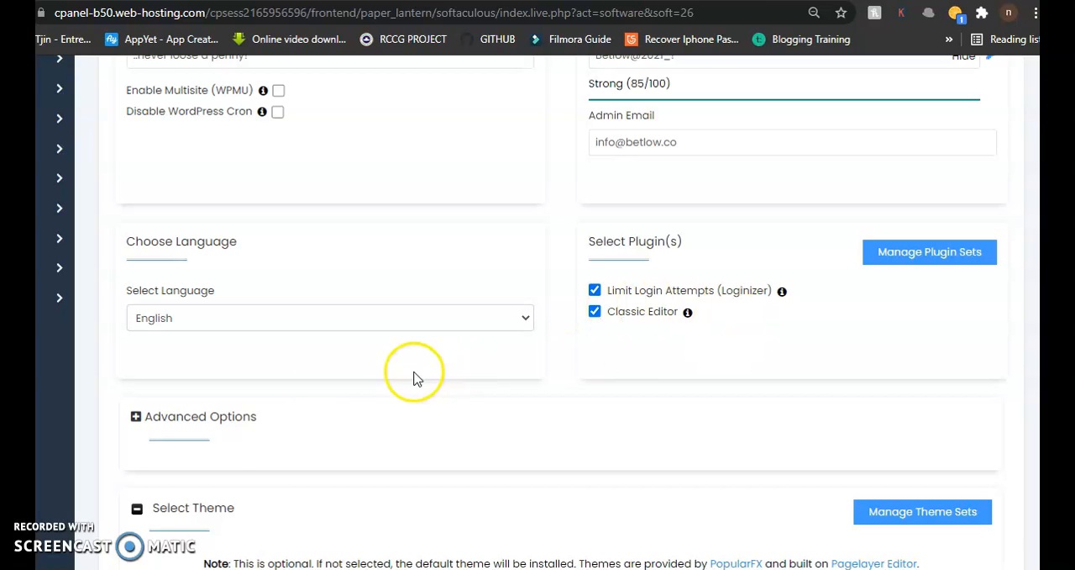
In the advanced installation options, set automated backups to once a month and the backup rotation to 1
{"action": "left_click", "coordinate": [183, 418]}
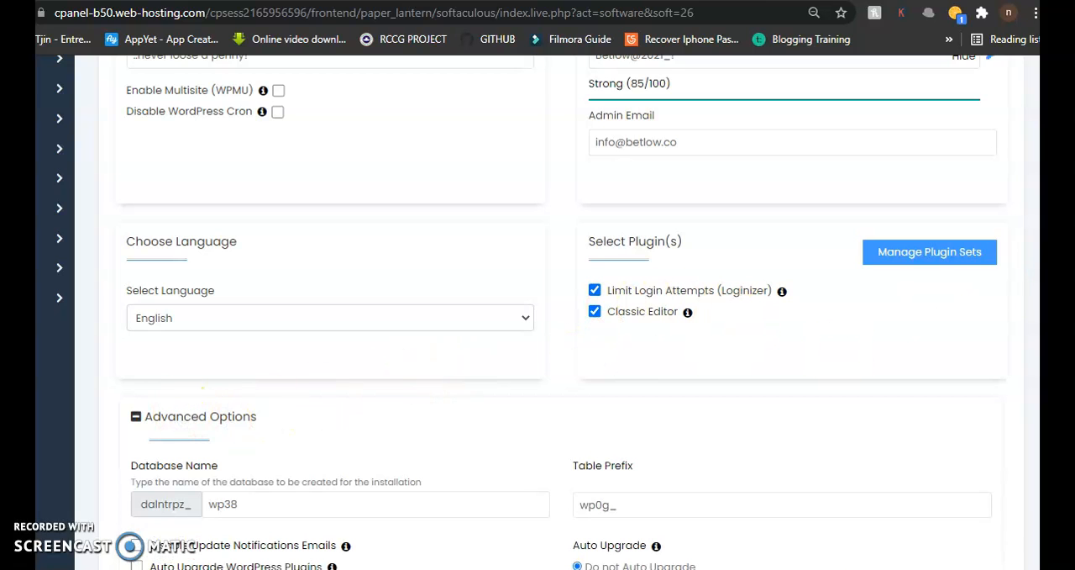
{"action": "scroll", "coordinate": [537, 336], "scroll_direction": "down", "scroll_amount": 5}
{"action": "scroll", "coordinate": [537, 336], "scroll_direction": "up", "scroll_amount": 1}
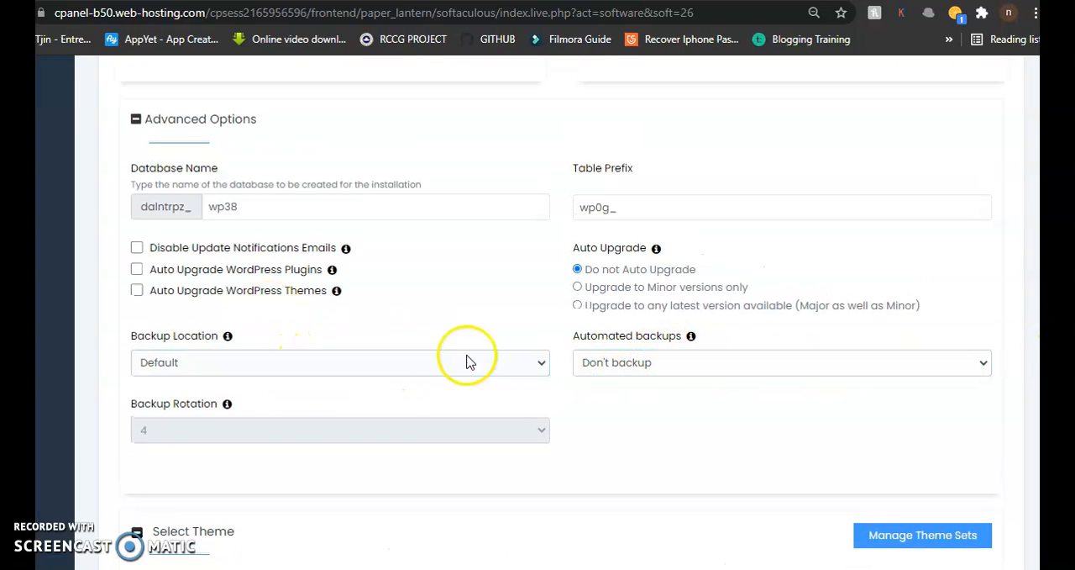
{"action": "left_click", "coordinate": [668, 370]}
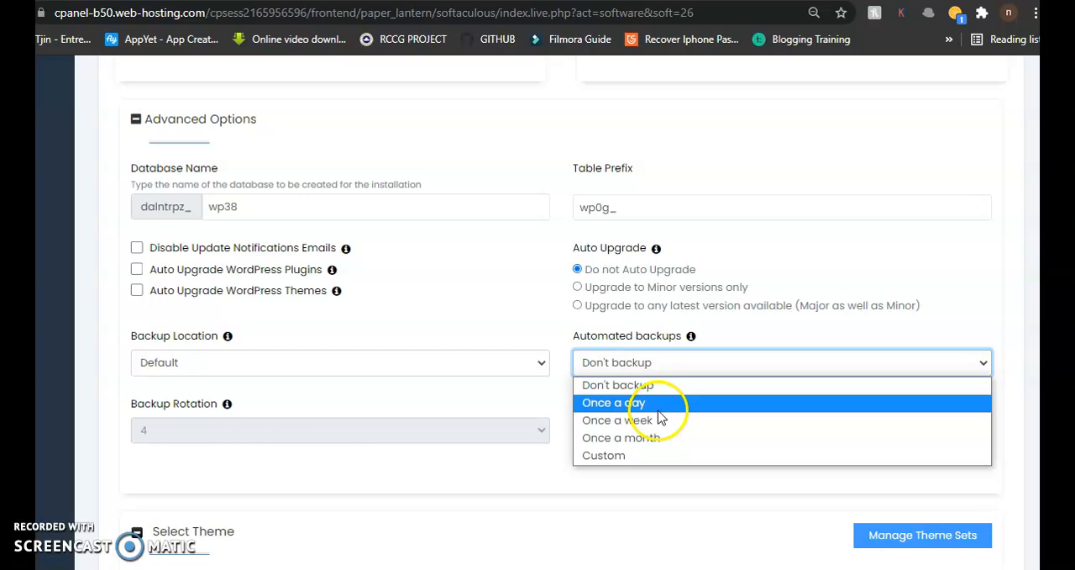
{"action": "left_click", "coordinate": [660, 436]}
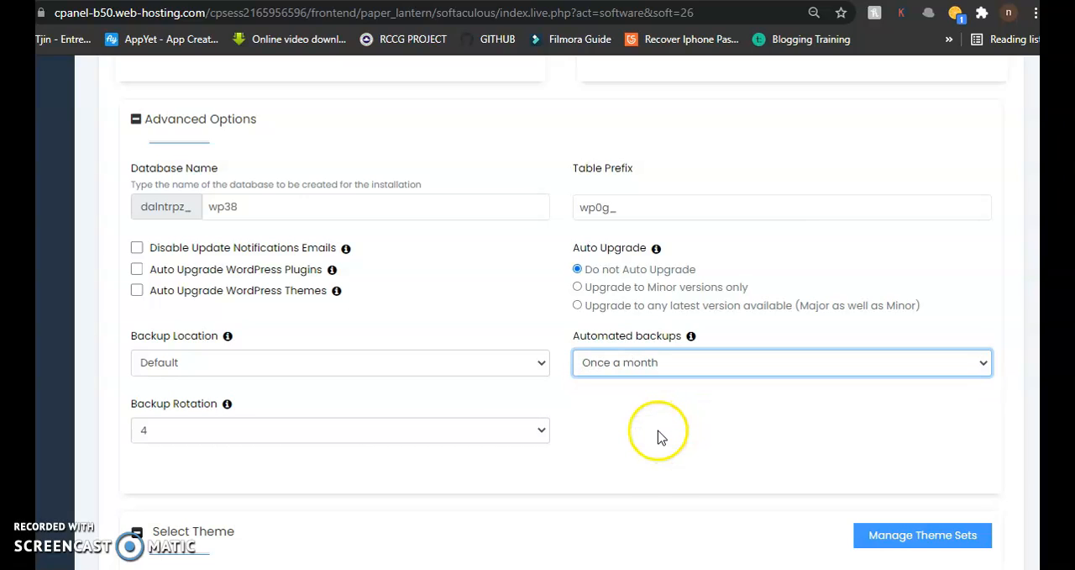
{"action": "left_click", "coordinate": [478, 432]}
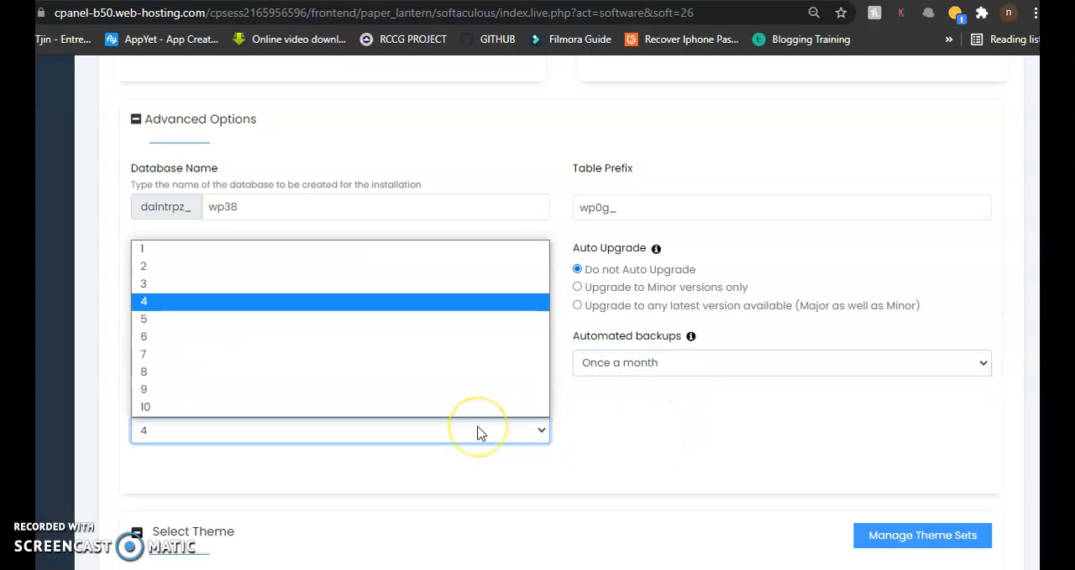
{"action": "left_click", "coordinate": [337, 248]}
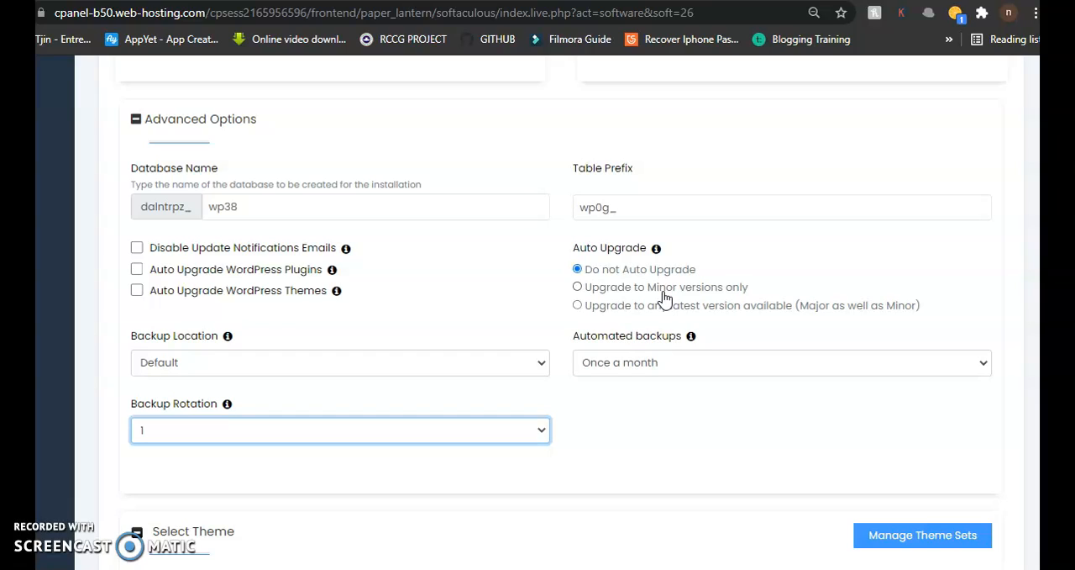
{"action": "left_click", "coordinate": [953, 361]}
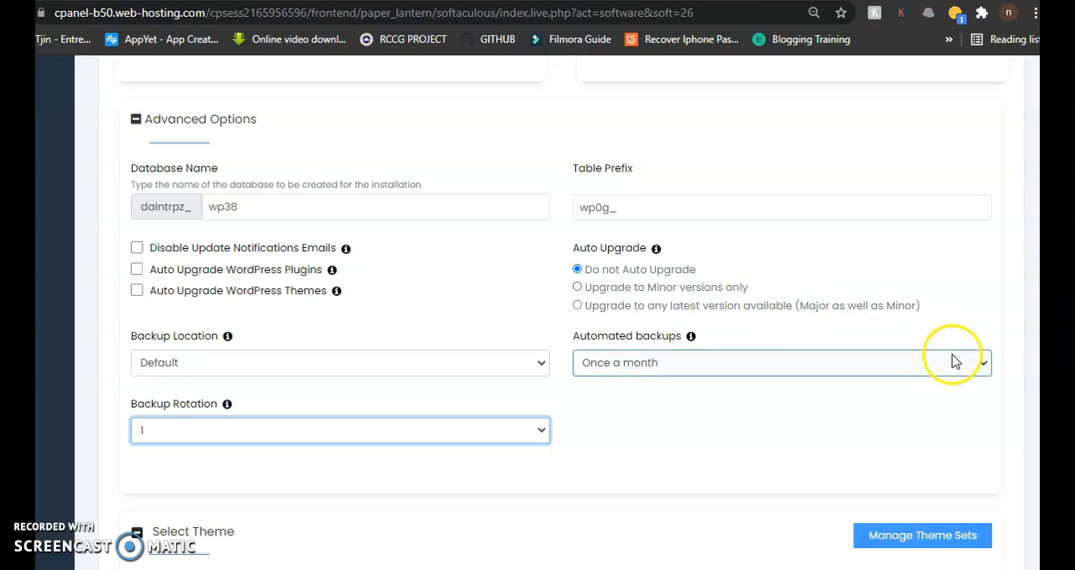
Start the WordPress installation without selecting any of the optional themes
{"action": "scroll", "coordinate": [952, 360], "scroll_direction": "down", "scroll_amount": 3}
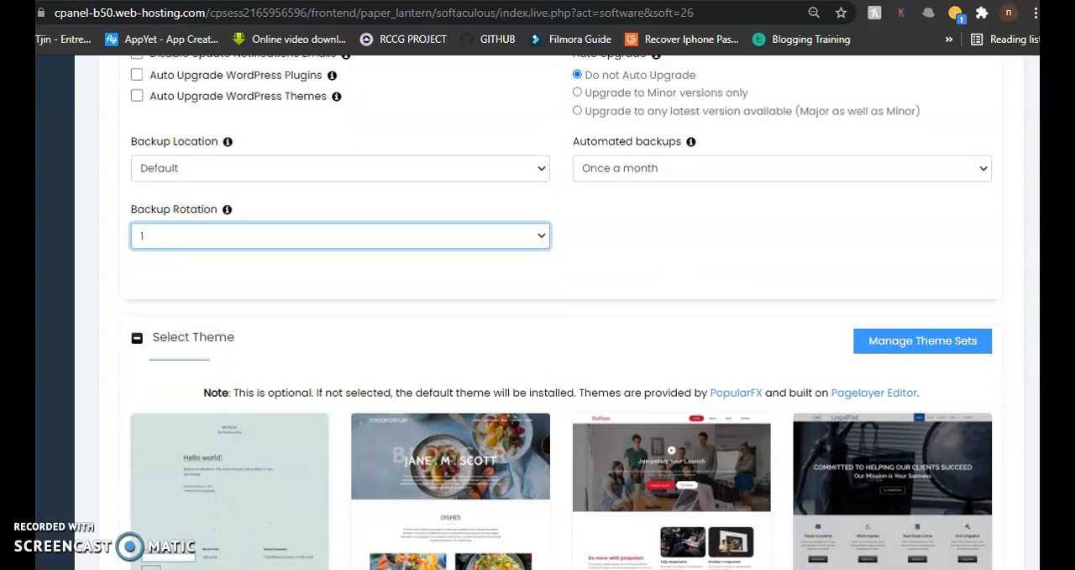
{"action": "scroll", "coordinate": [562, 336], "scroll_direction": "down", "scroll_amount": 3}
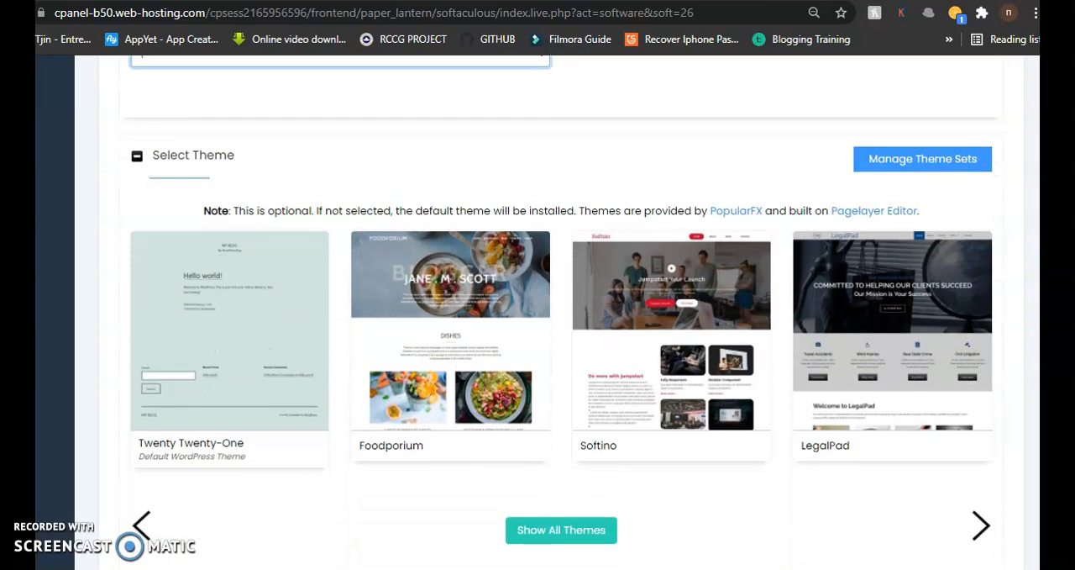
{"action": "scroll", "coordinate": [561, 336], "scroll_direction": "down", "scroll_amount": 2}
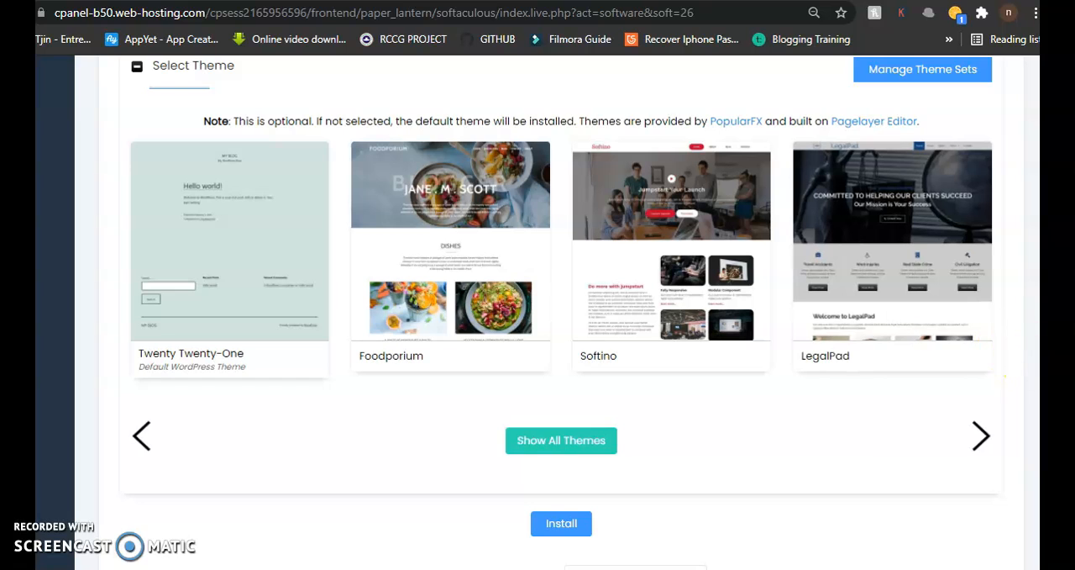
{"action": "scroll", "coordinate": [561, 336], "scroll_direction": "down", "scroll_amount": 2}
{"action": "left_click", "coordinate": [542, 400]}
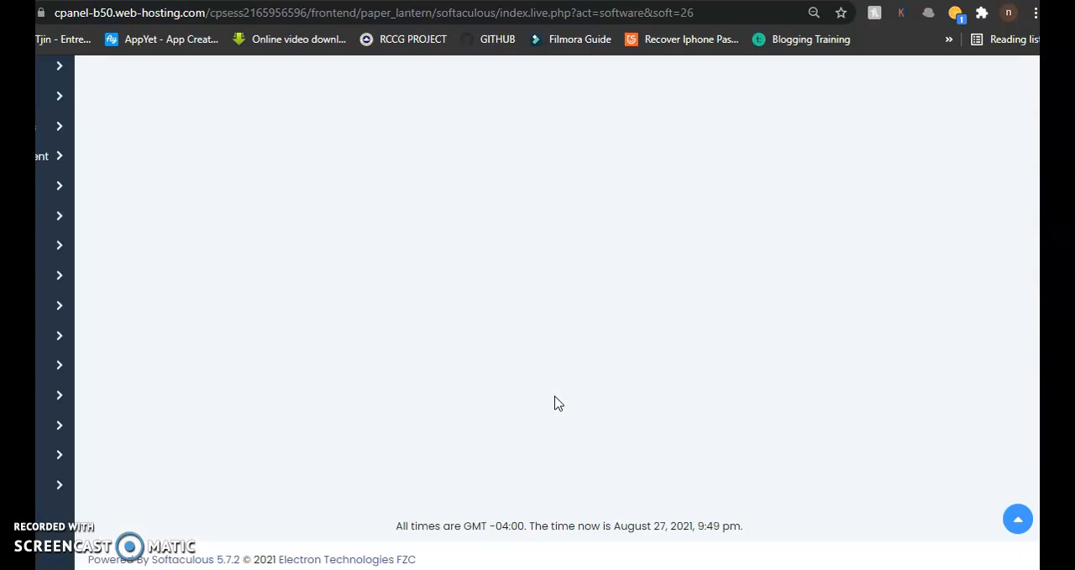